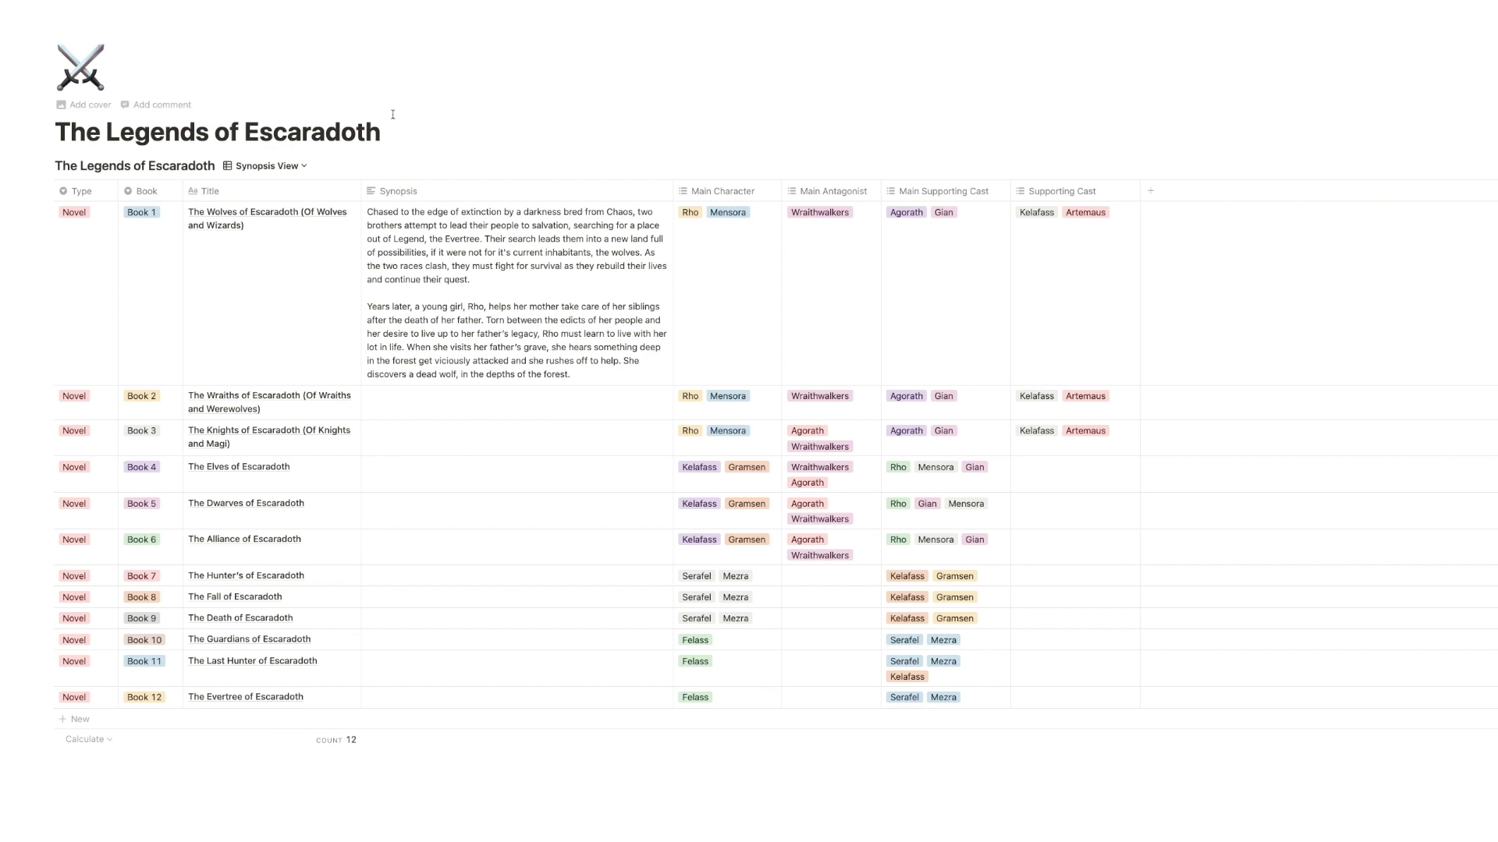
# Step: Open the database's views list, dismiss it, then reopen the seven views over the Synopsis View
pyautogui.click(269, 167)
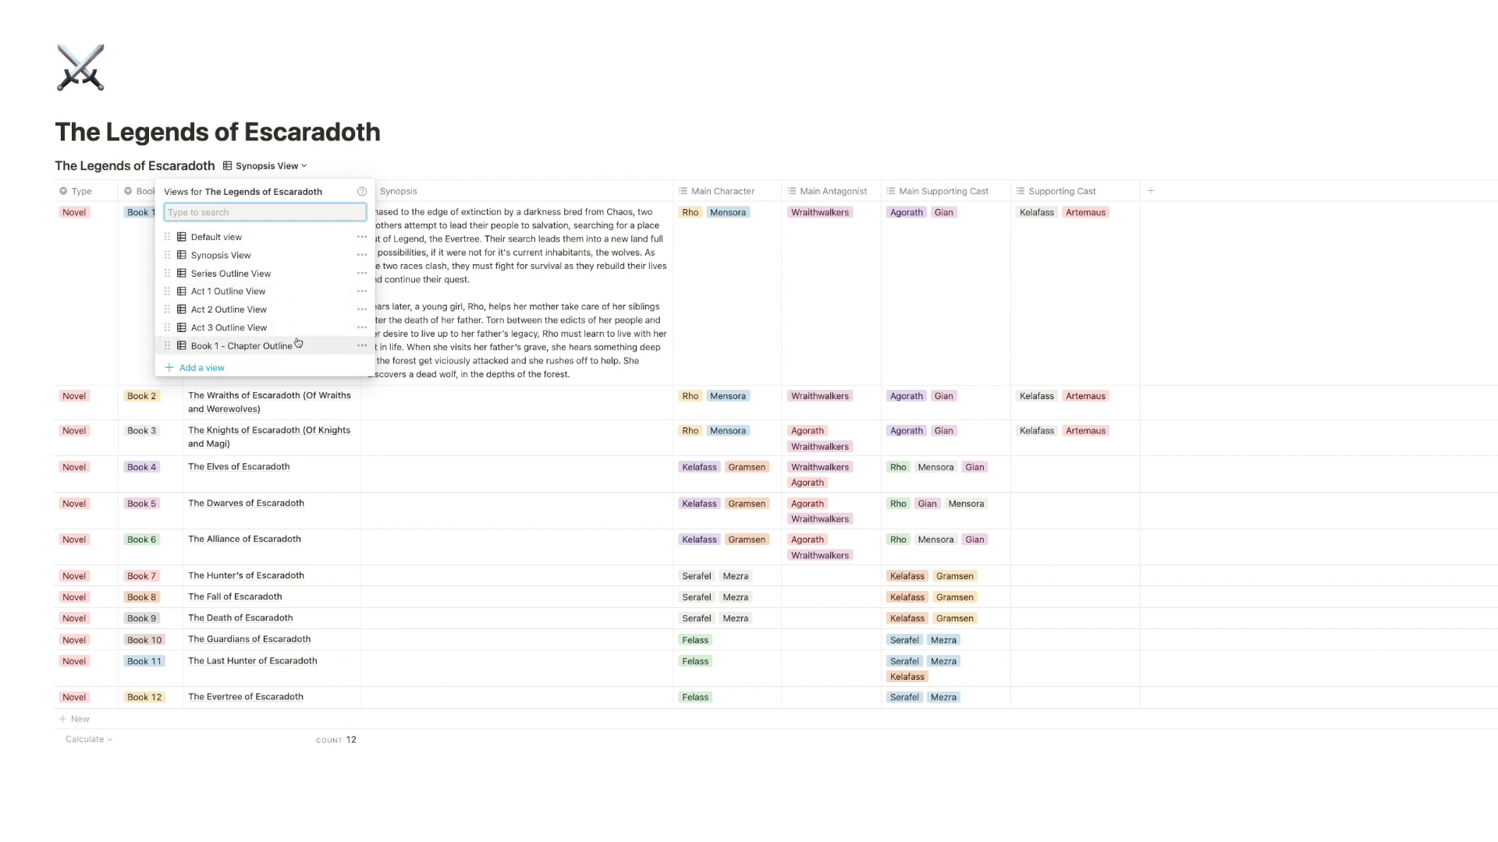
pyautogui.click(398, 150)
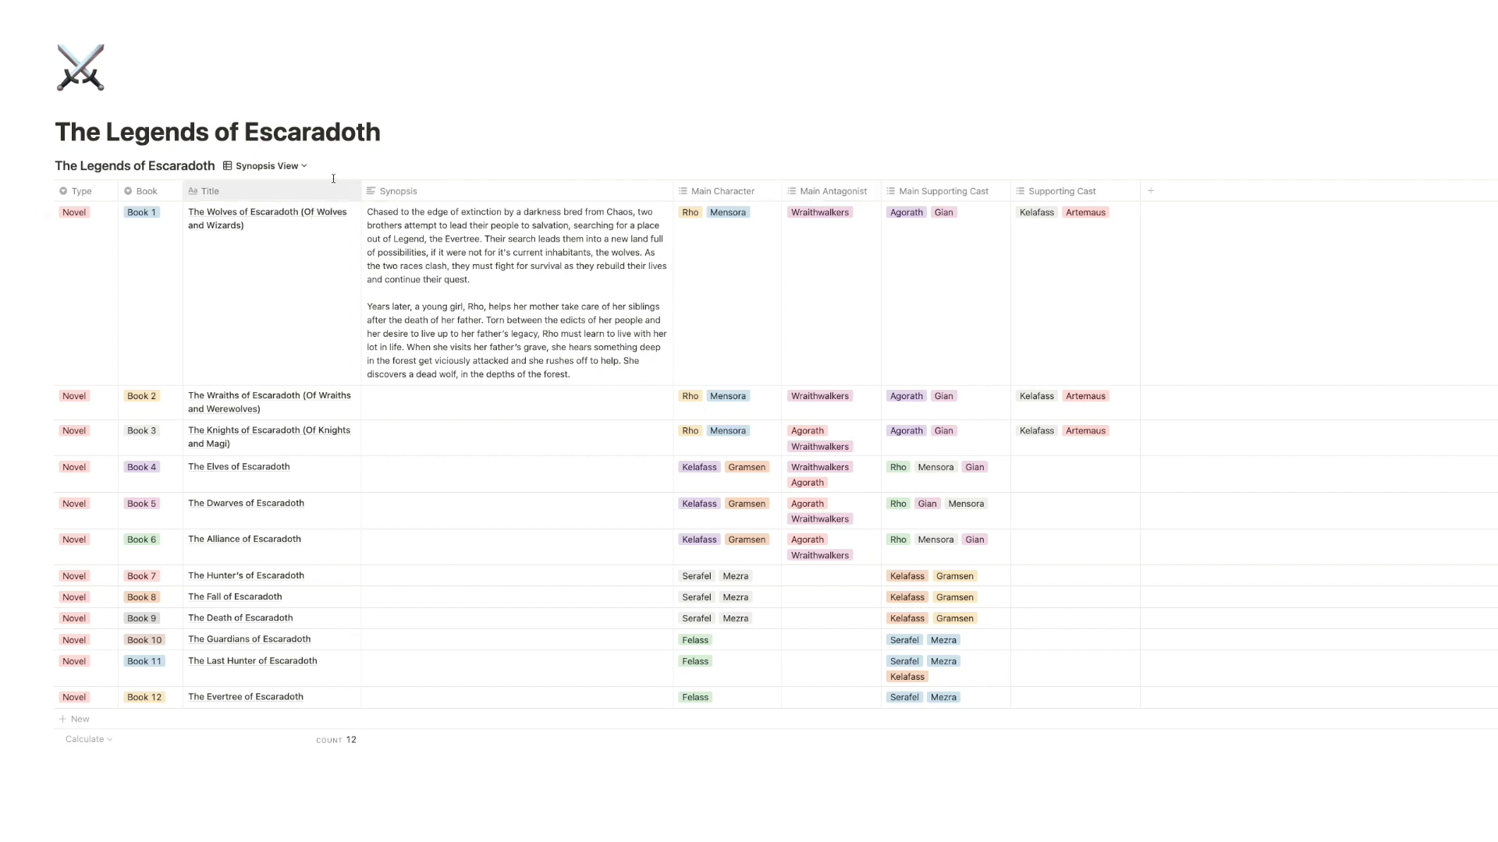
pyautogui.click(297, 167)
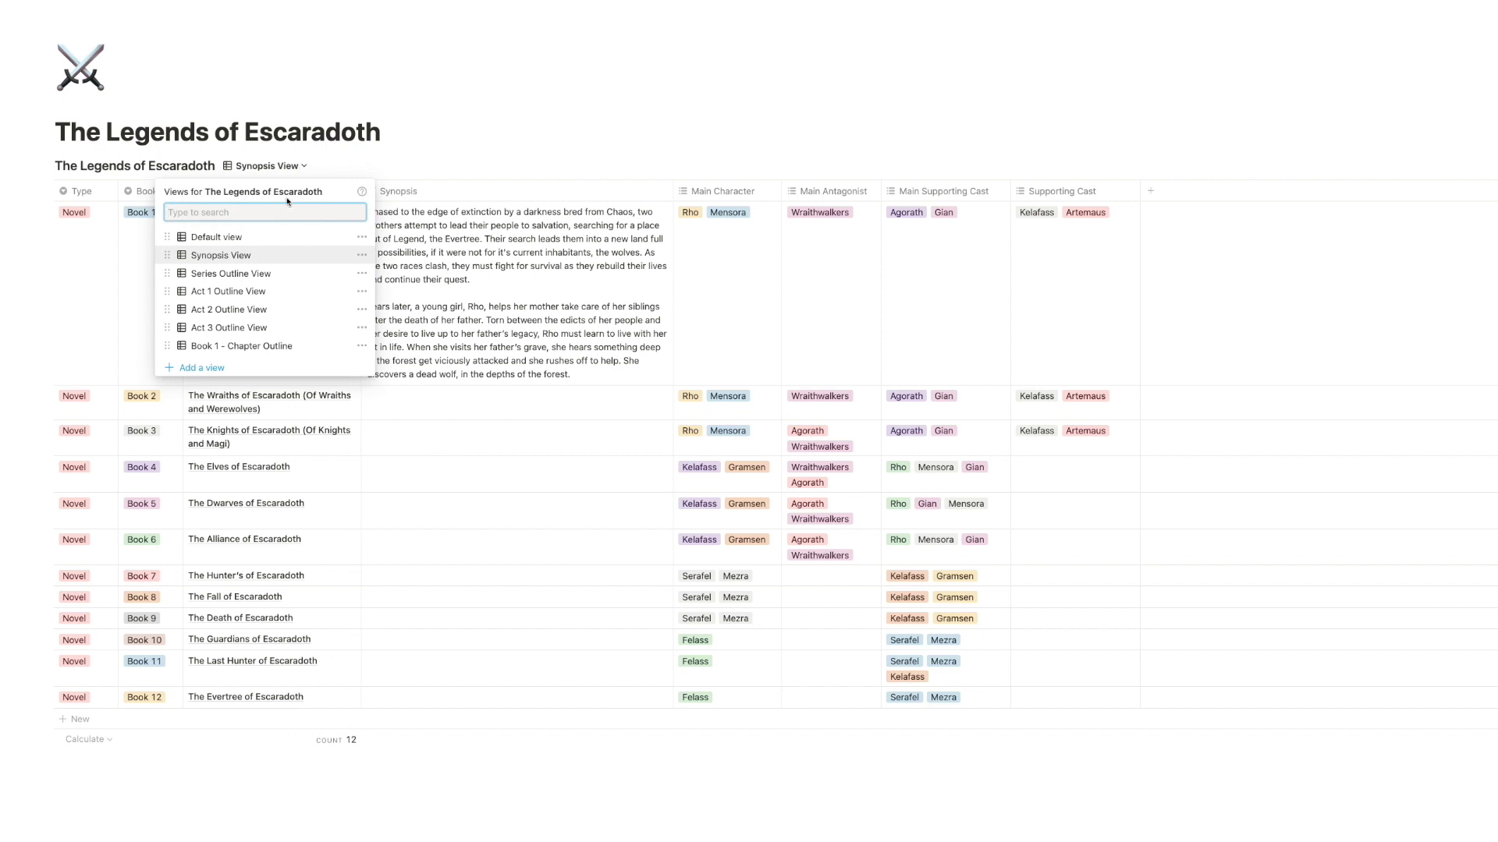
# Step: Switch to the Series Outline View with Book 1's Hook, Inciting Incident and Build Up columns
pyautogui.click(273, 275)
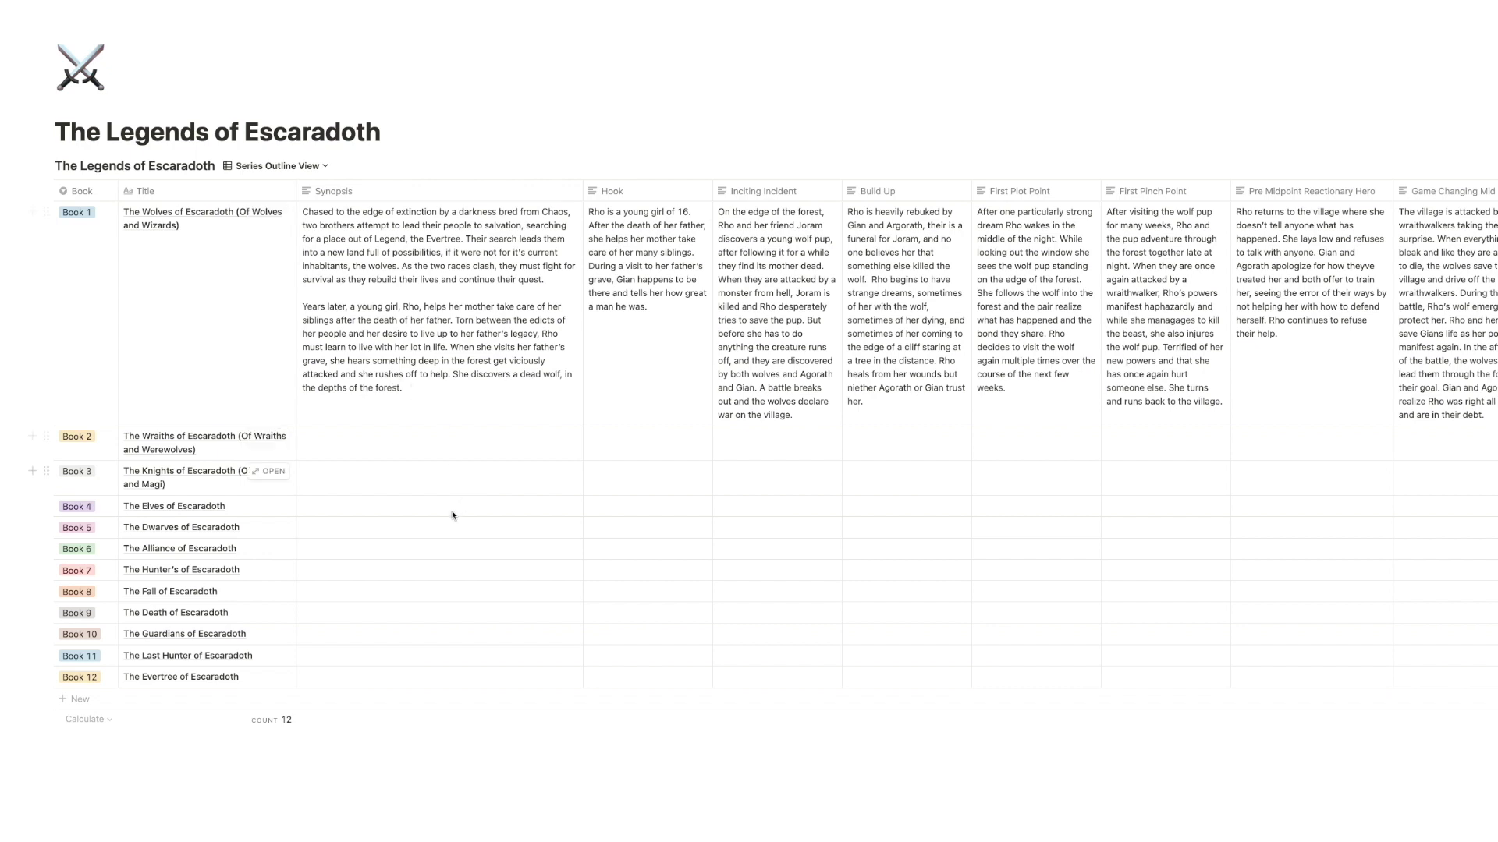
pyautogui.hscroll(5, 468, 390)
pyautogui.hscroll(9, 481, 376)
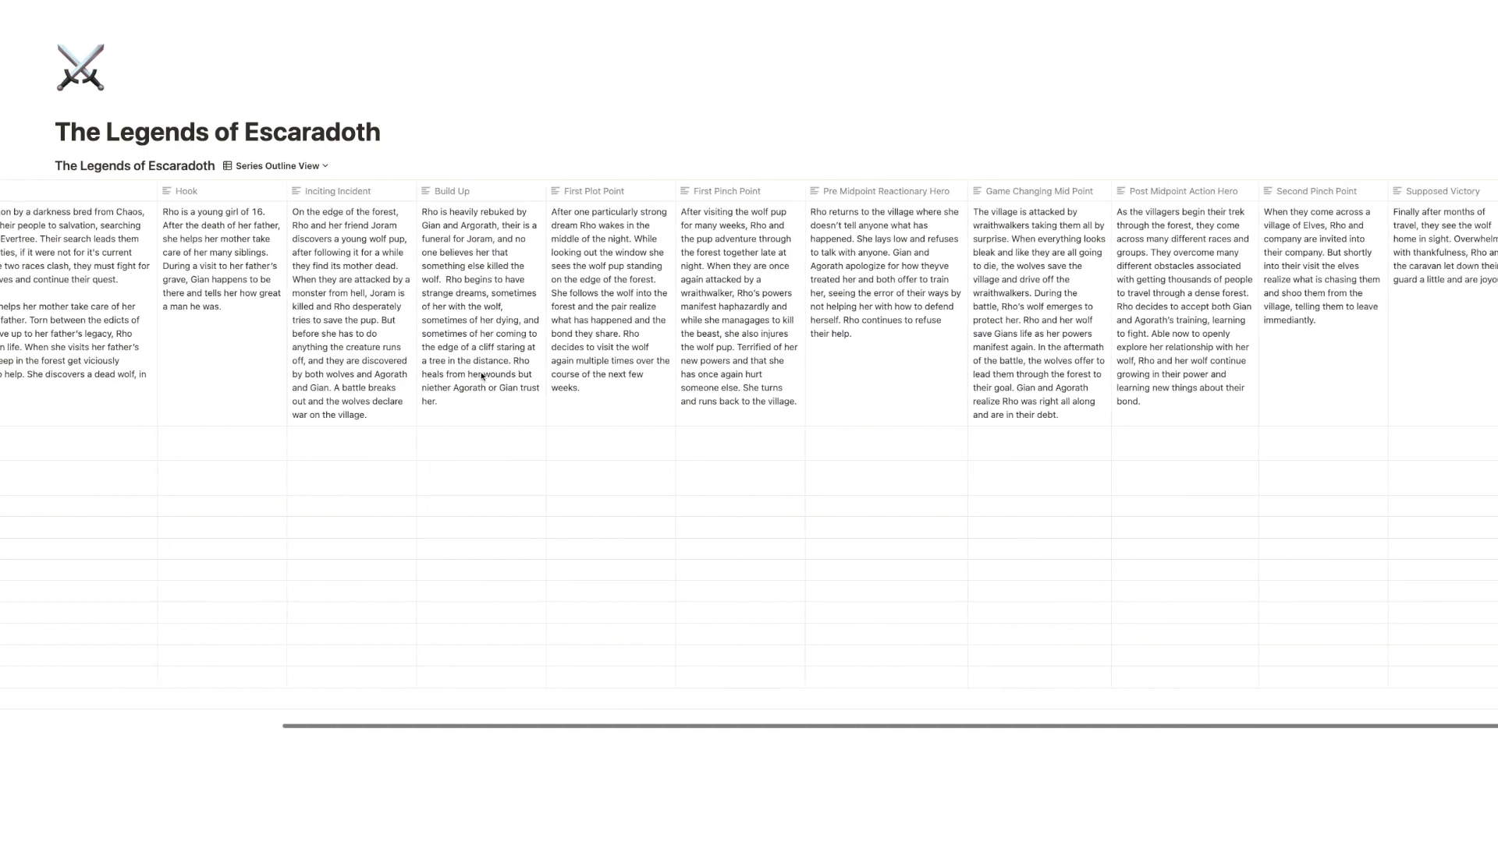
pyautogui.hscroll(-14, 481, 376)
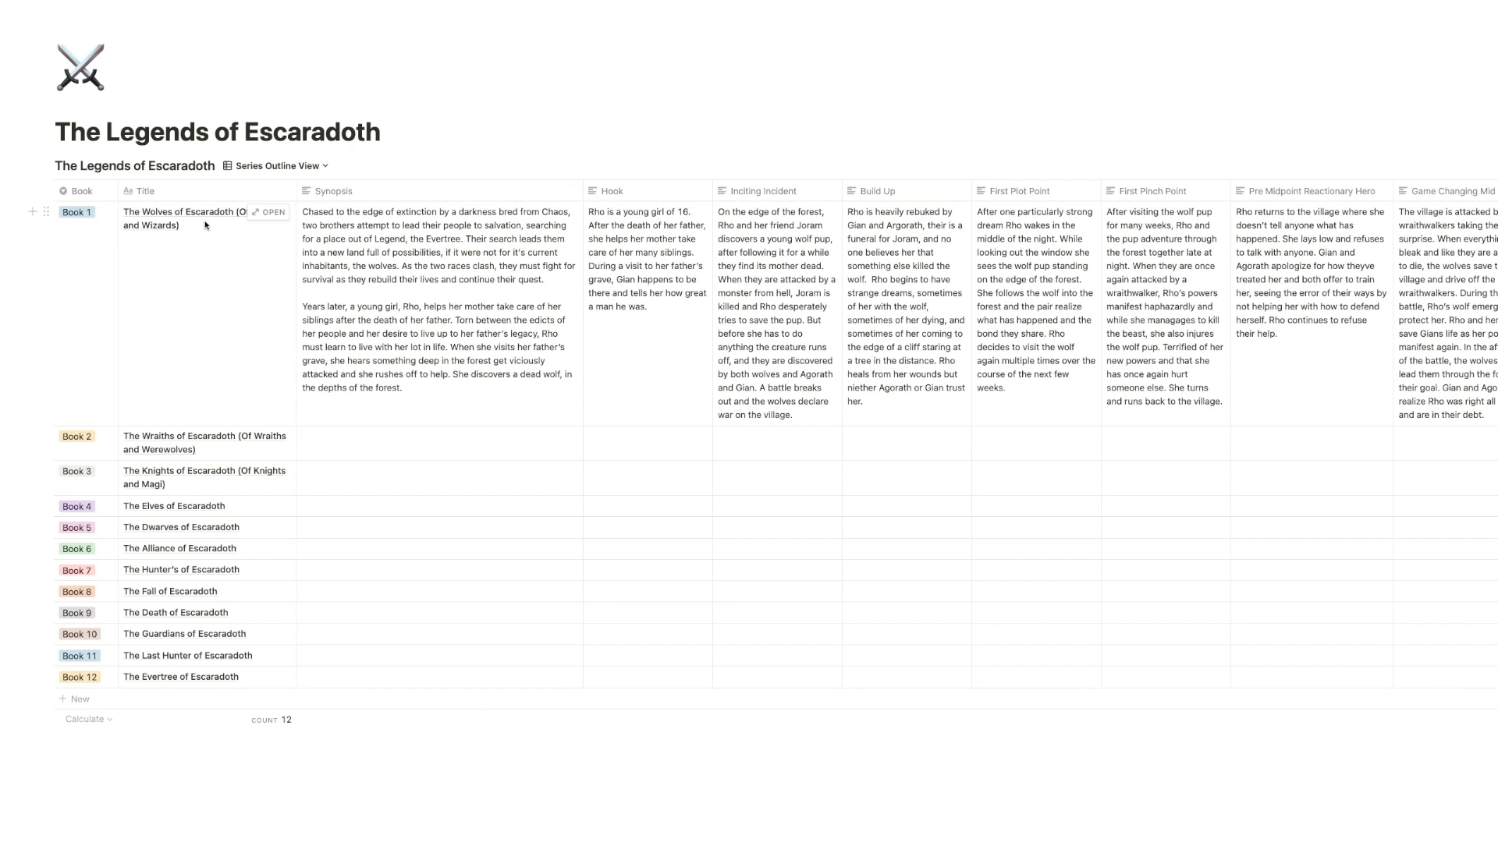
pyautogui.hscroll(5, 433, 284)
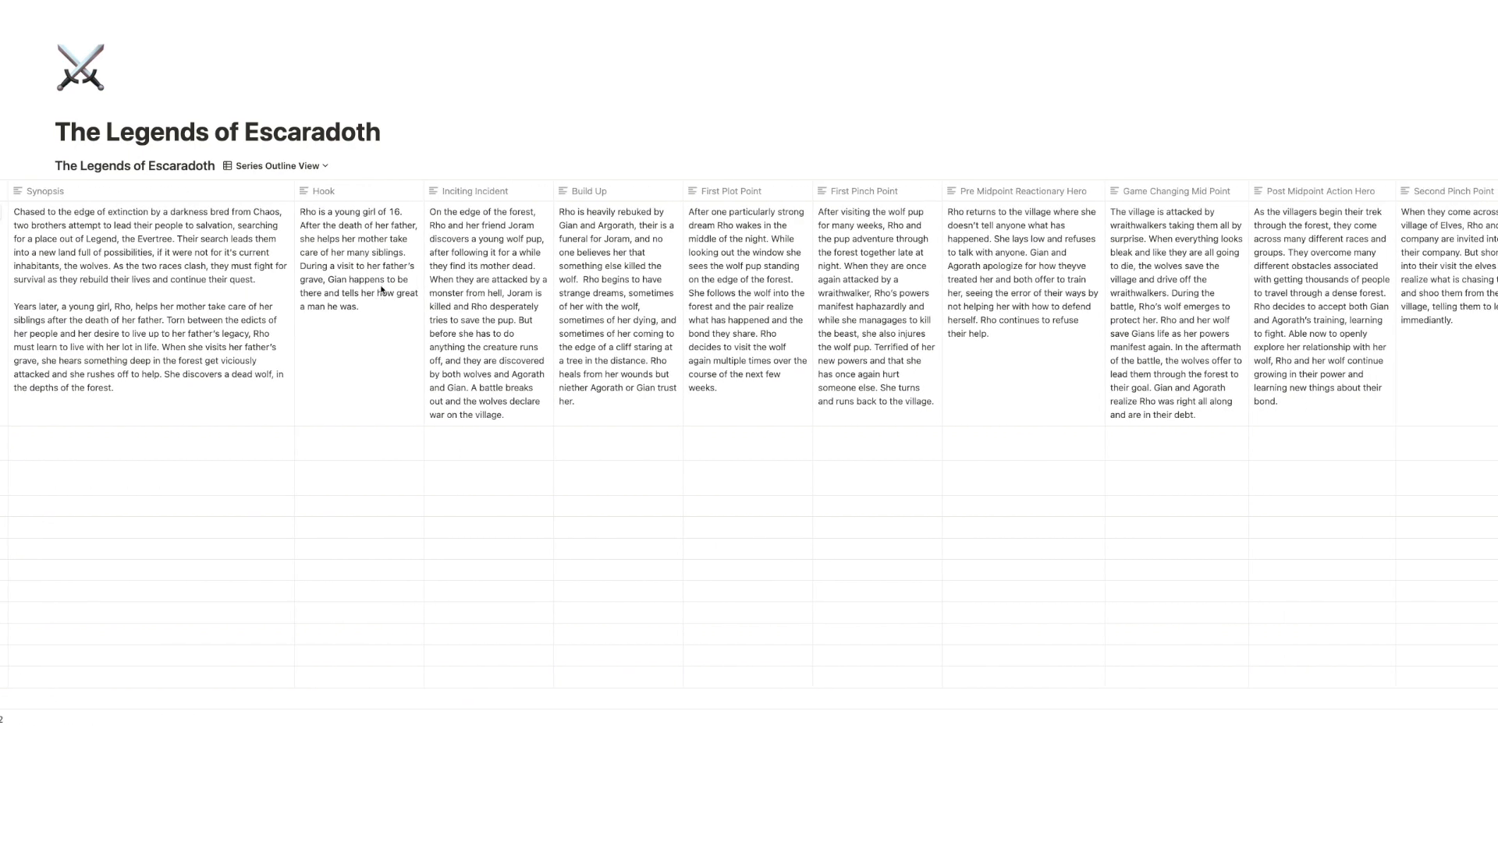
pyautogui.hscroll(1, 381, 289)
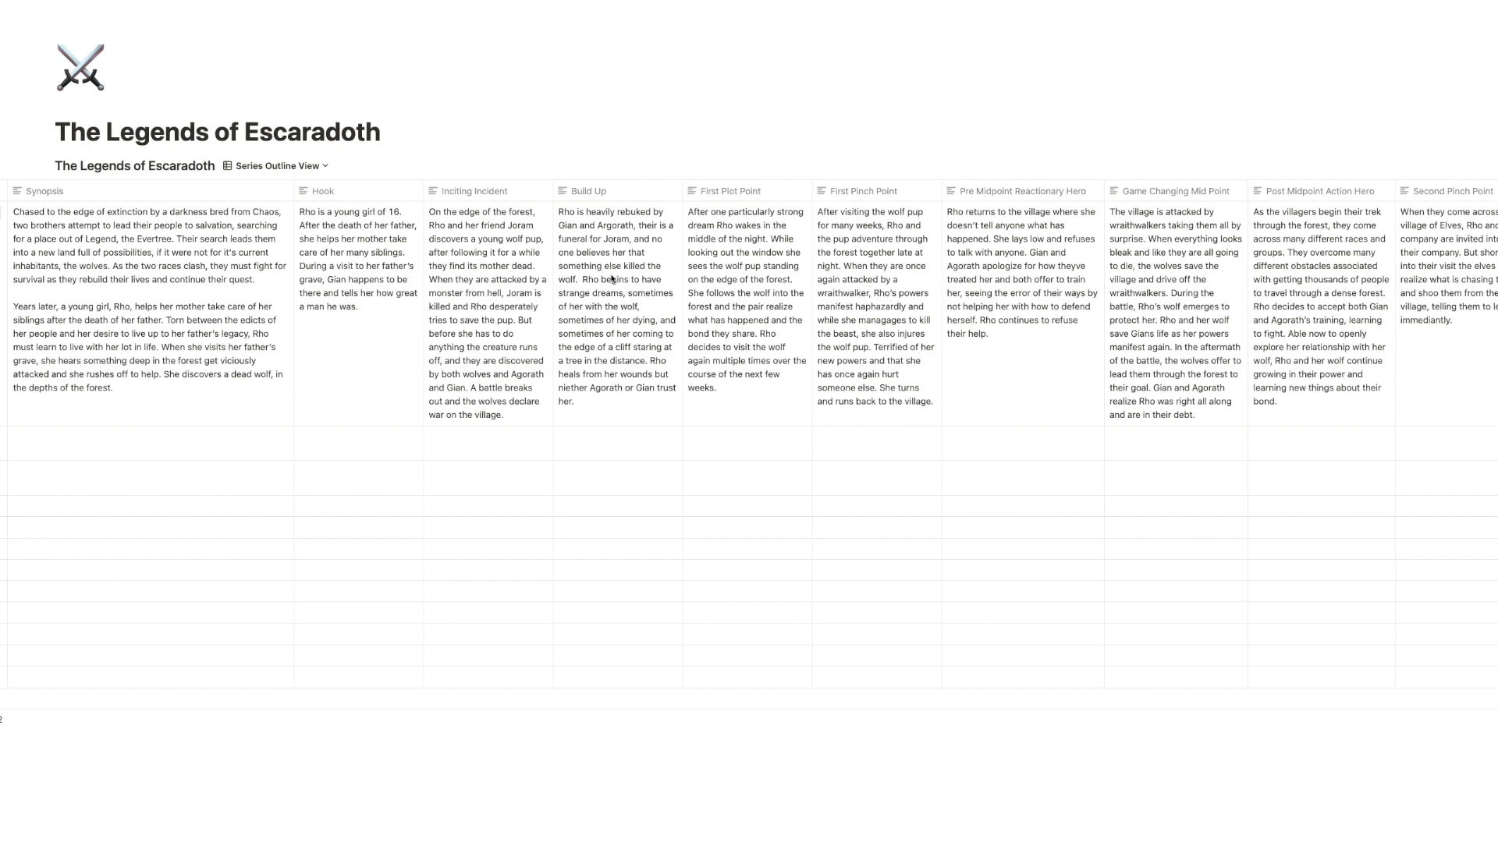
pyautogui.hscroll(1, 732, 262)
pyautogui.hscroll(1, 731, 261)
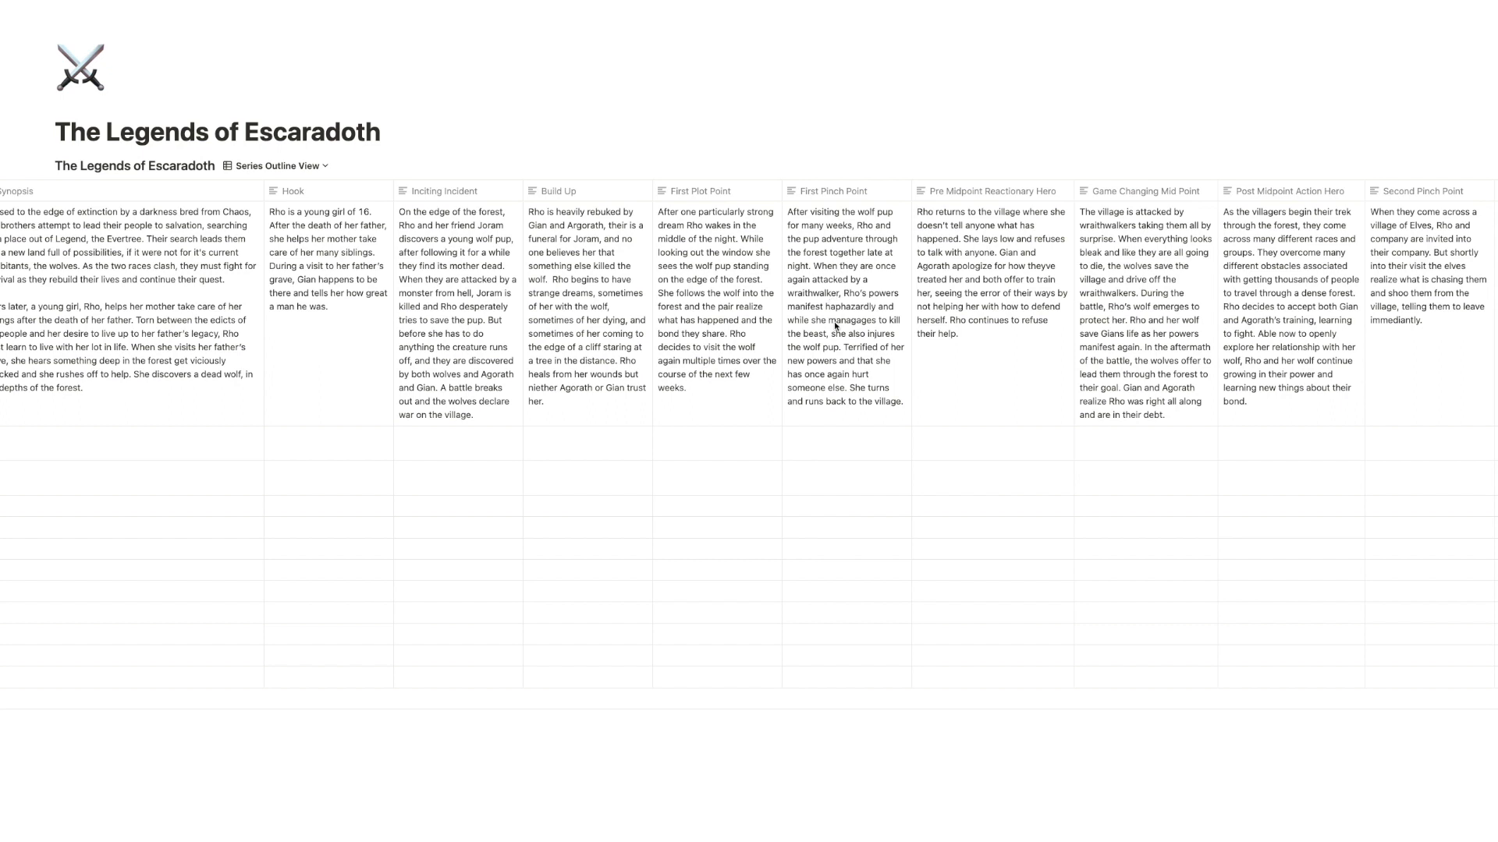
pyautogui.hscroll(5, 847, 267)
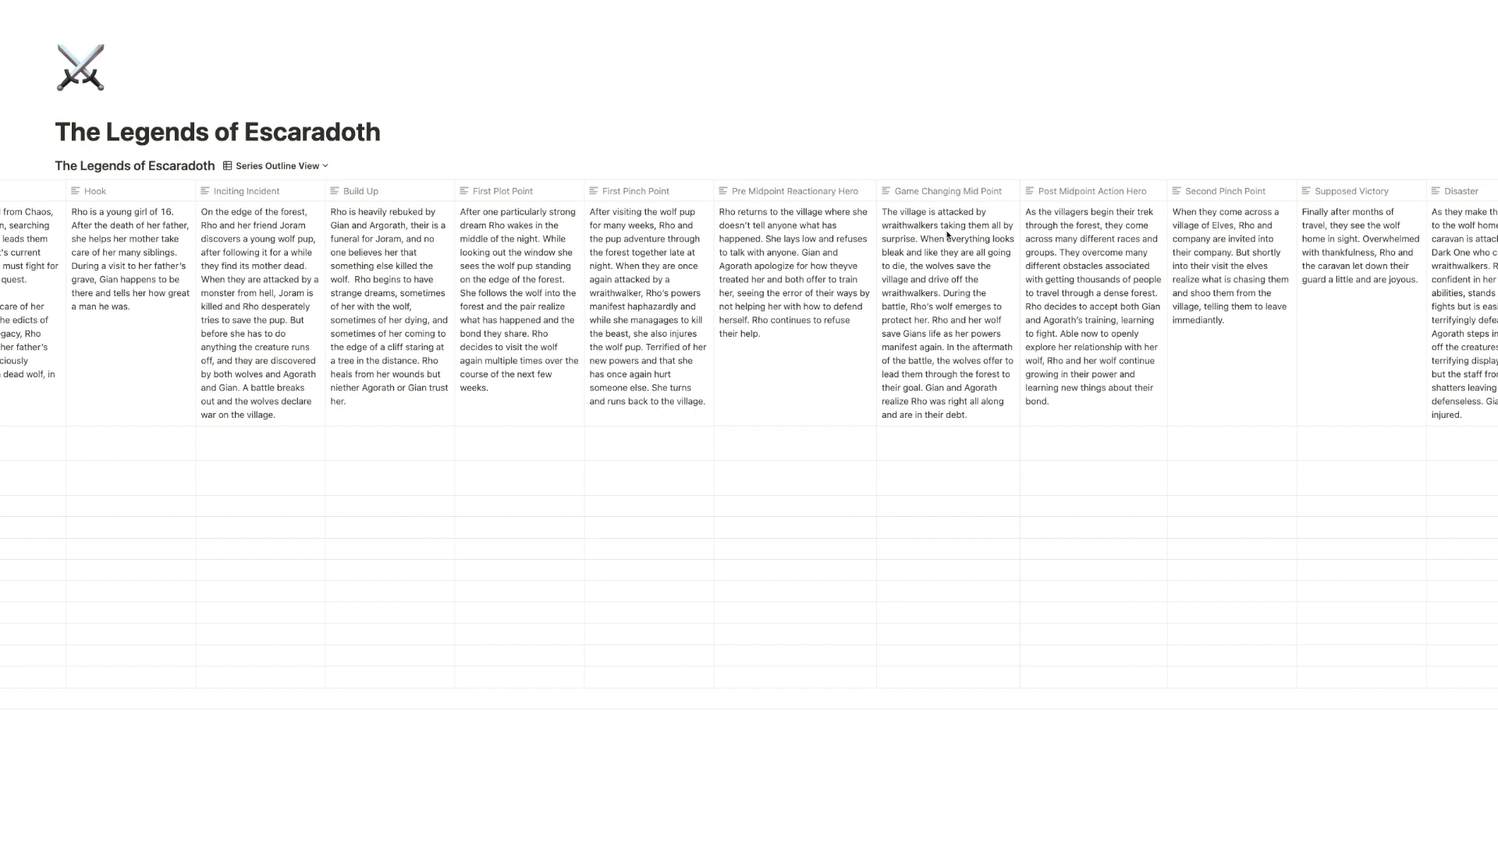
pyautogui.hscroll(3, 972, 242)
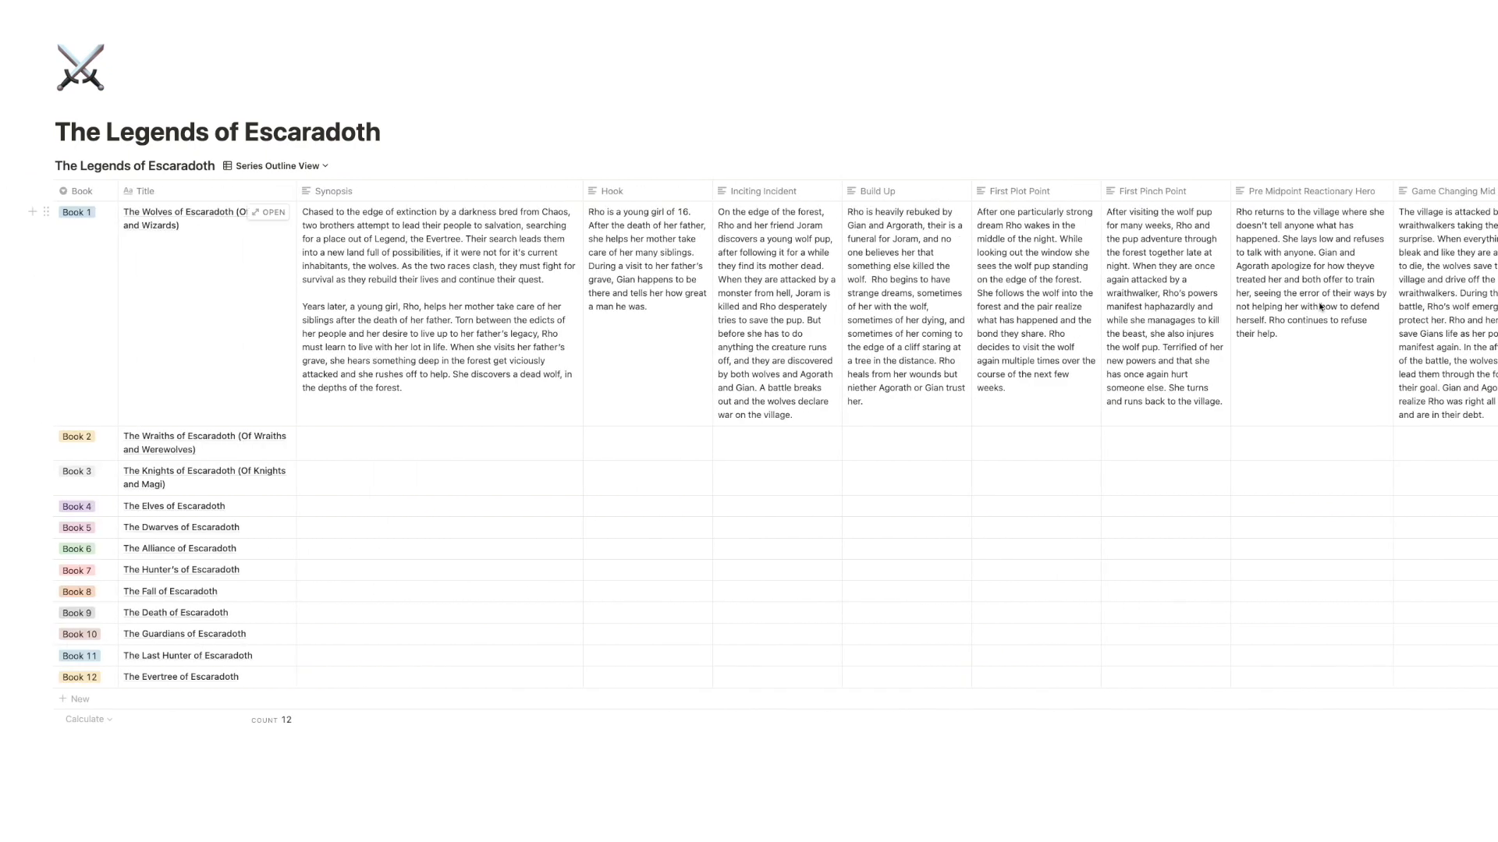
pyautogui.hscroll(10, 1321, 306)
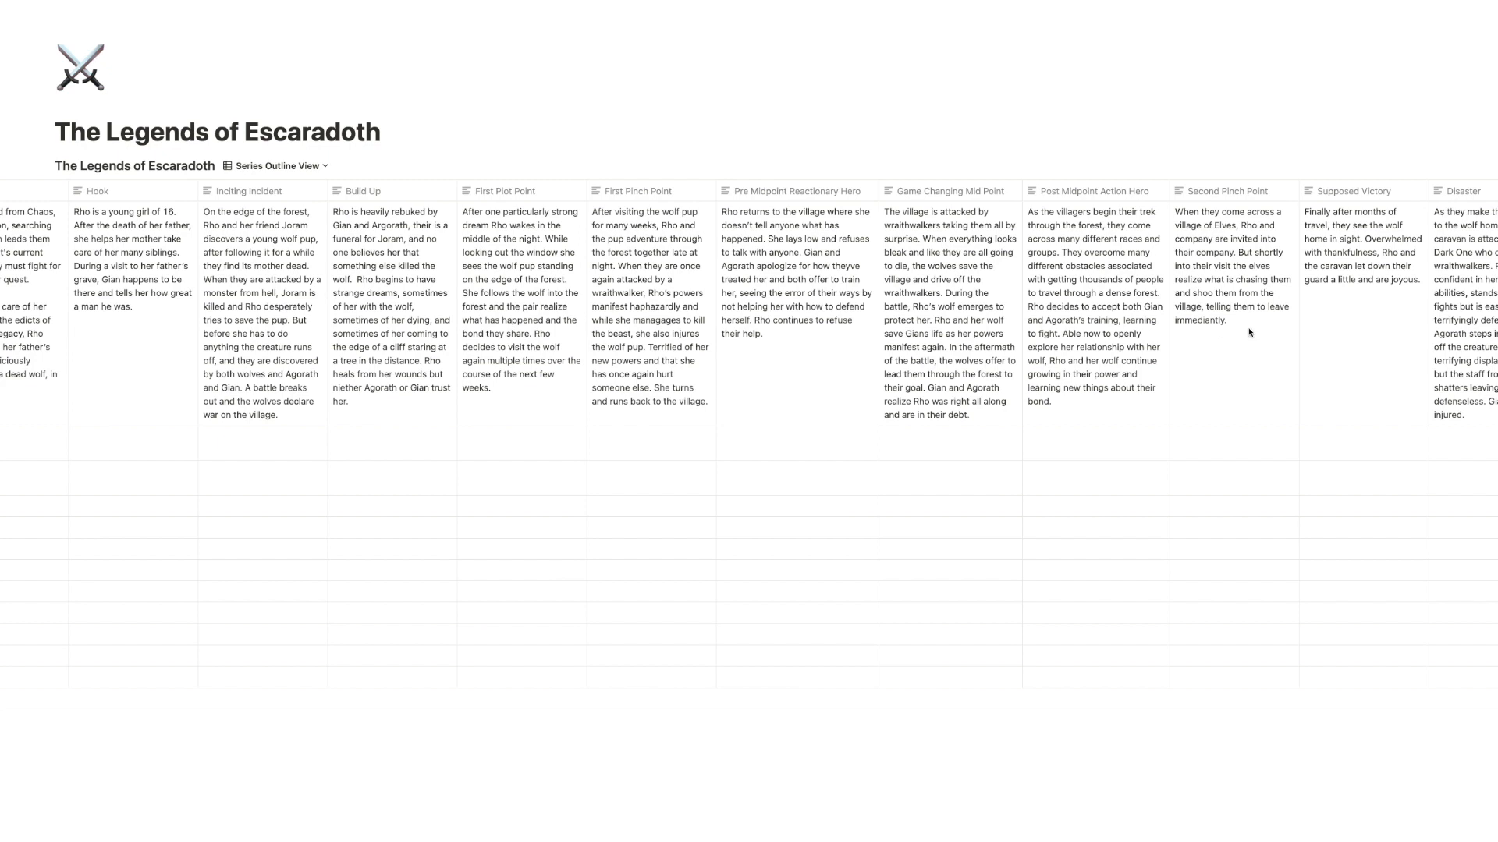
# Step: Scroll across Book 1's story-beat columns from Hook to Post Midpoint Action Hero
pyautogui.hscroll(-10, 1248, 333)
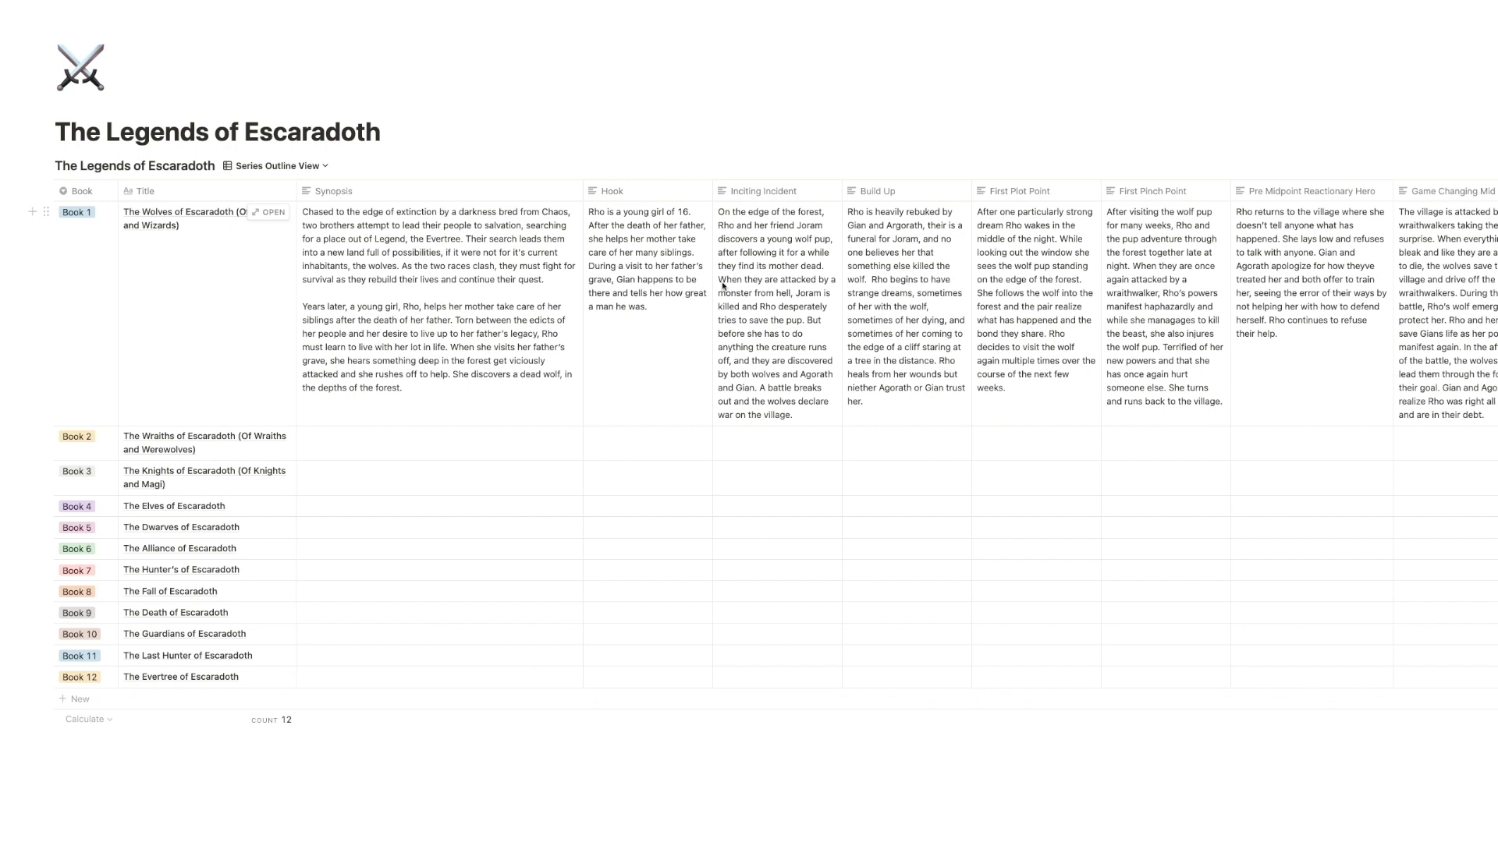
pyautogui.hscroll(15, 833, 297)
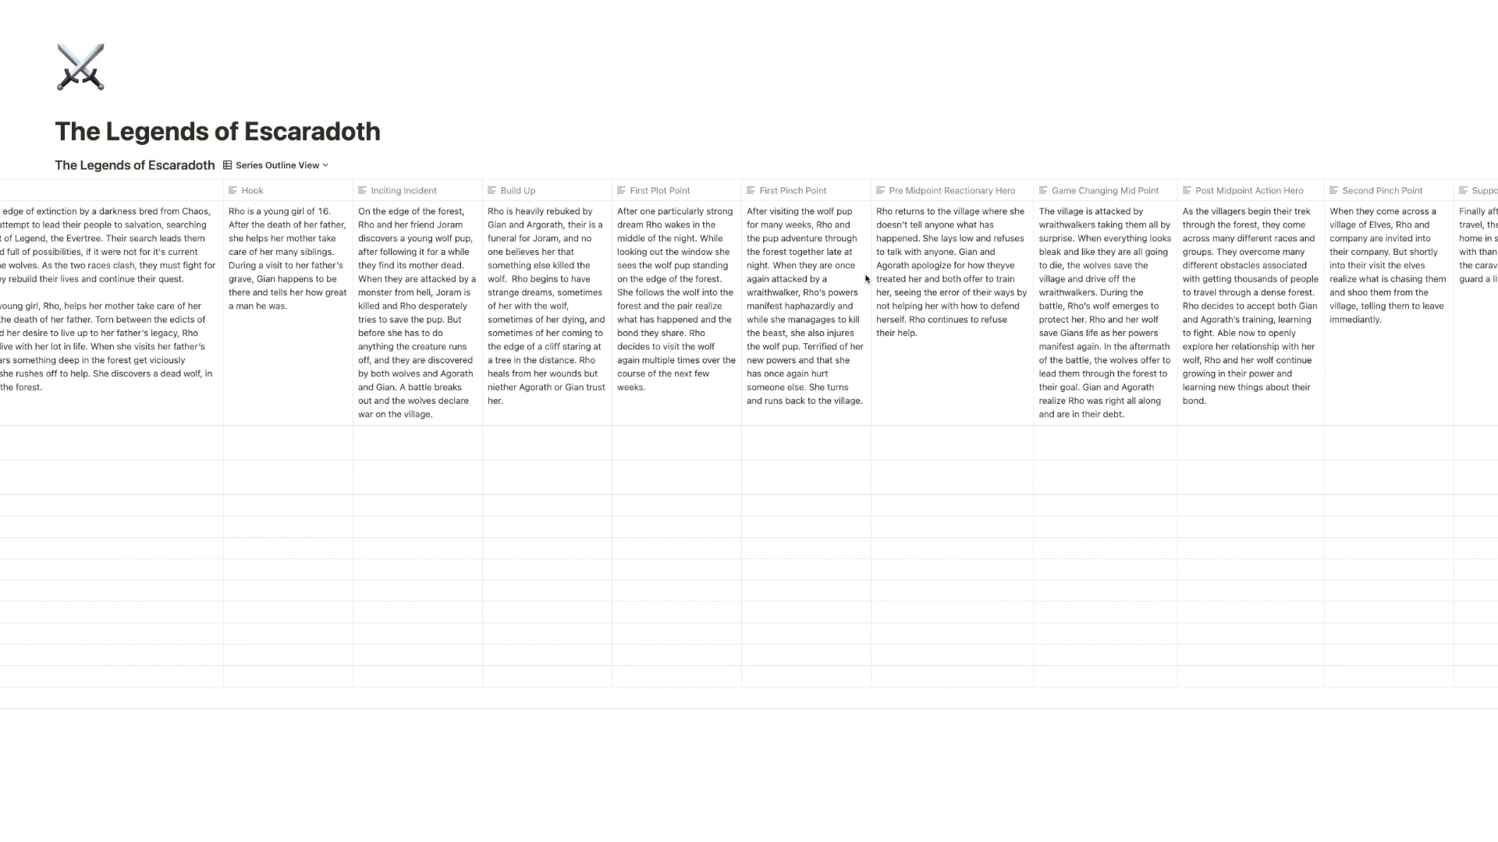
pyautogui.hscroll(-7, 862, 281)
pyautogui.hscroll(10, 863, 290)
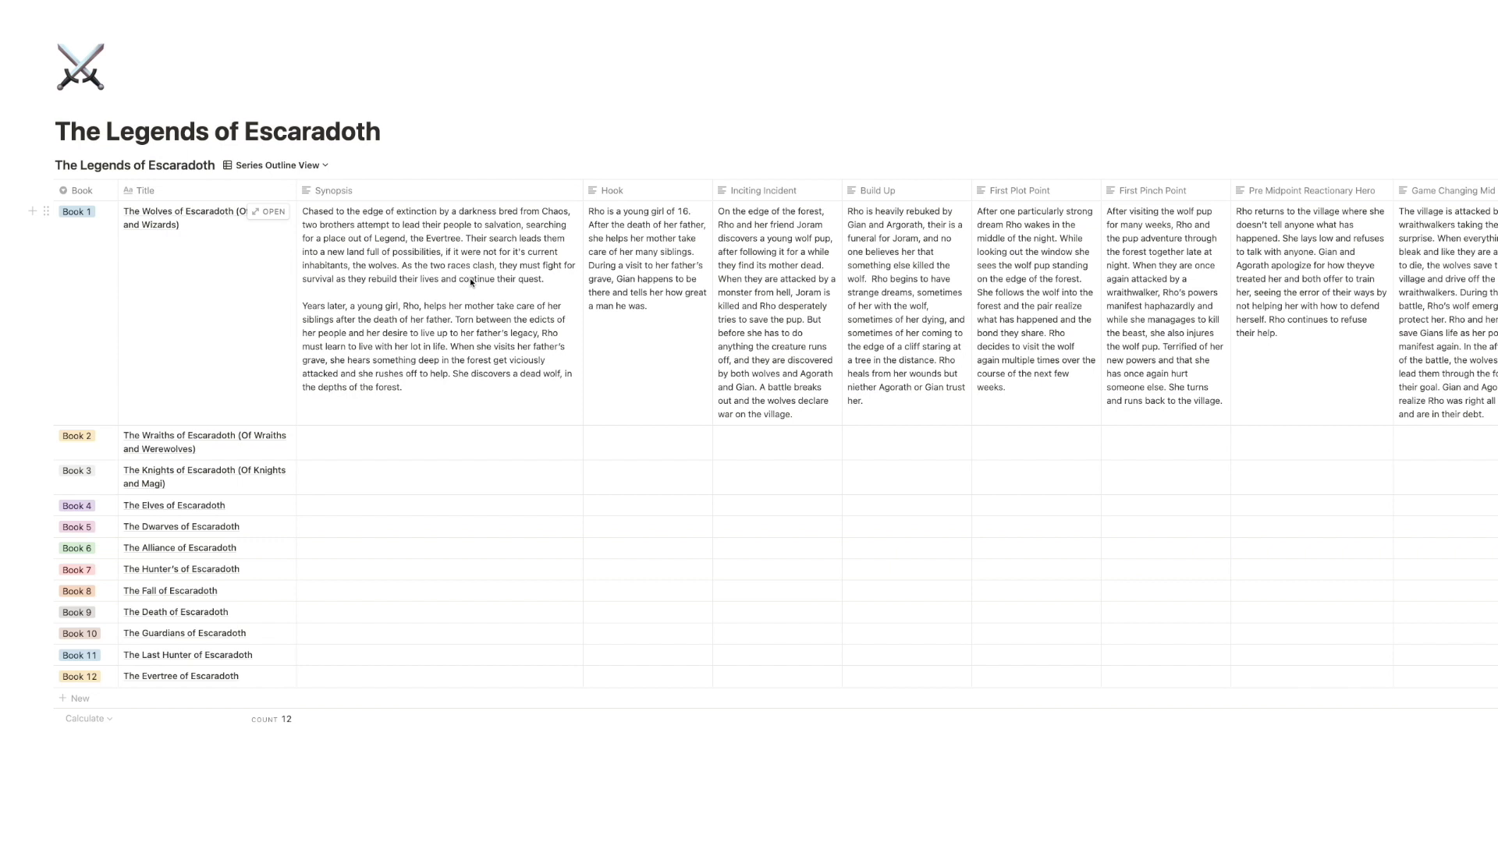
pyautogui.hscroll(2, 674, 457)
pyautogui.hscroll(6, 675, 456)
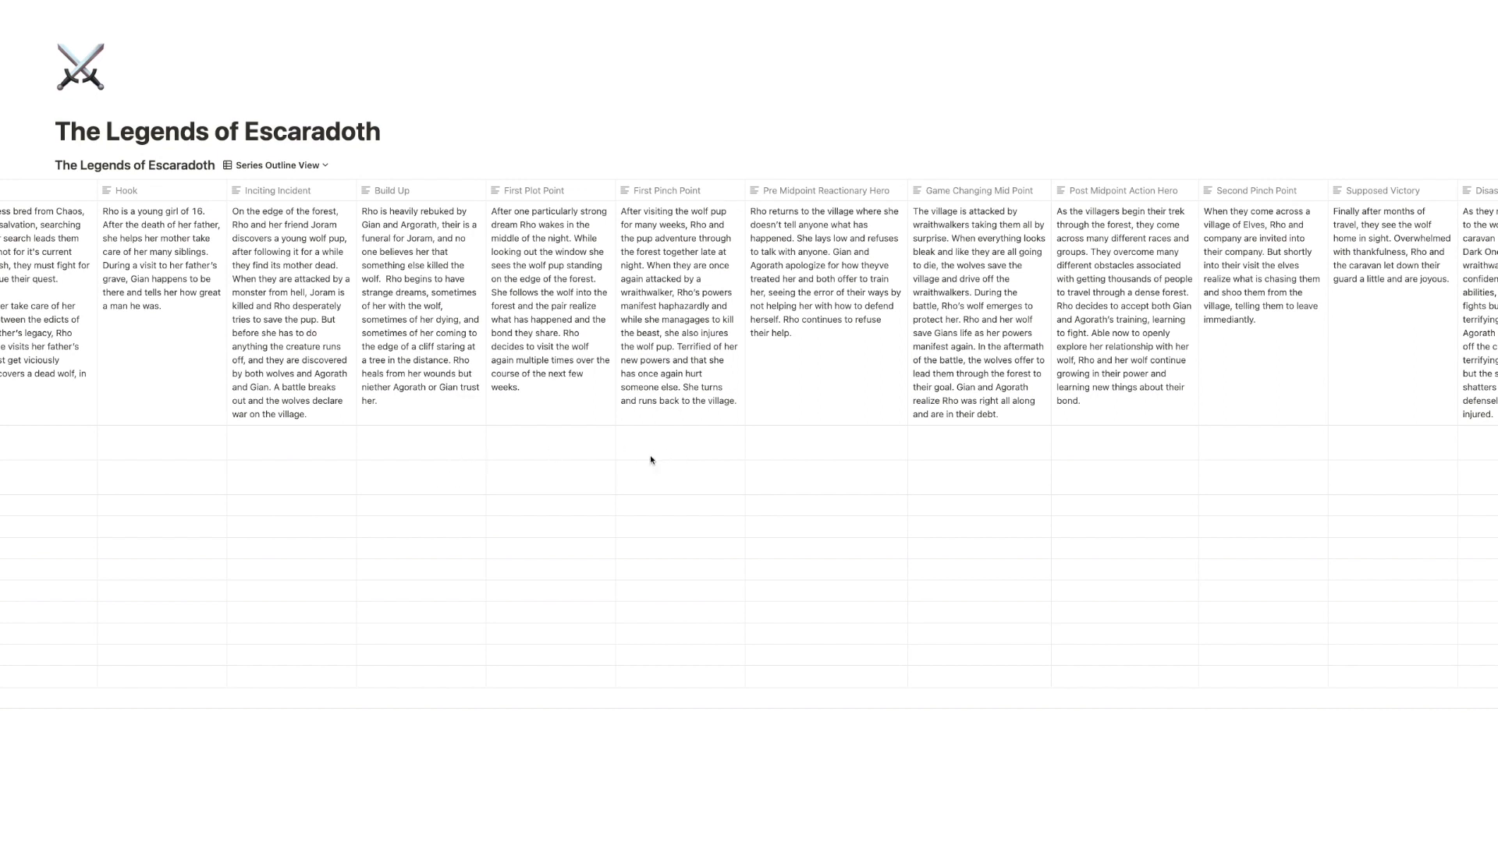
pyautogui.hscroll(2, 650, 460)
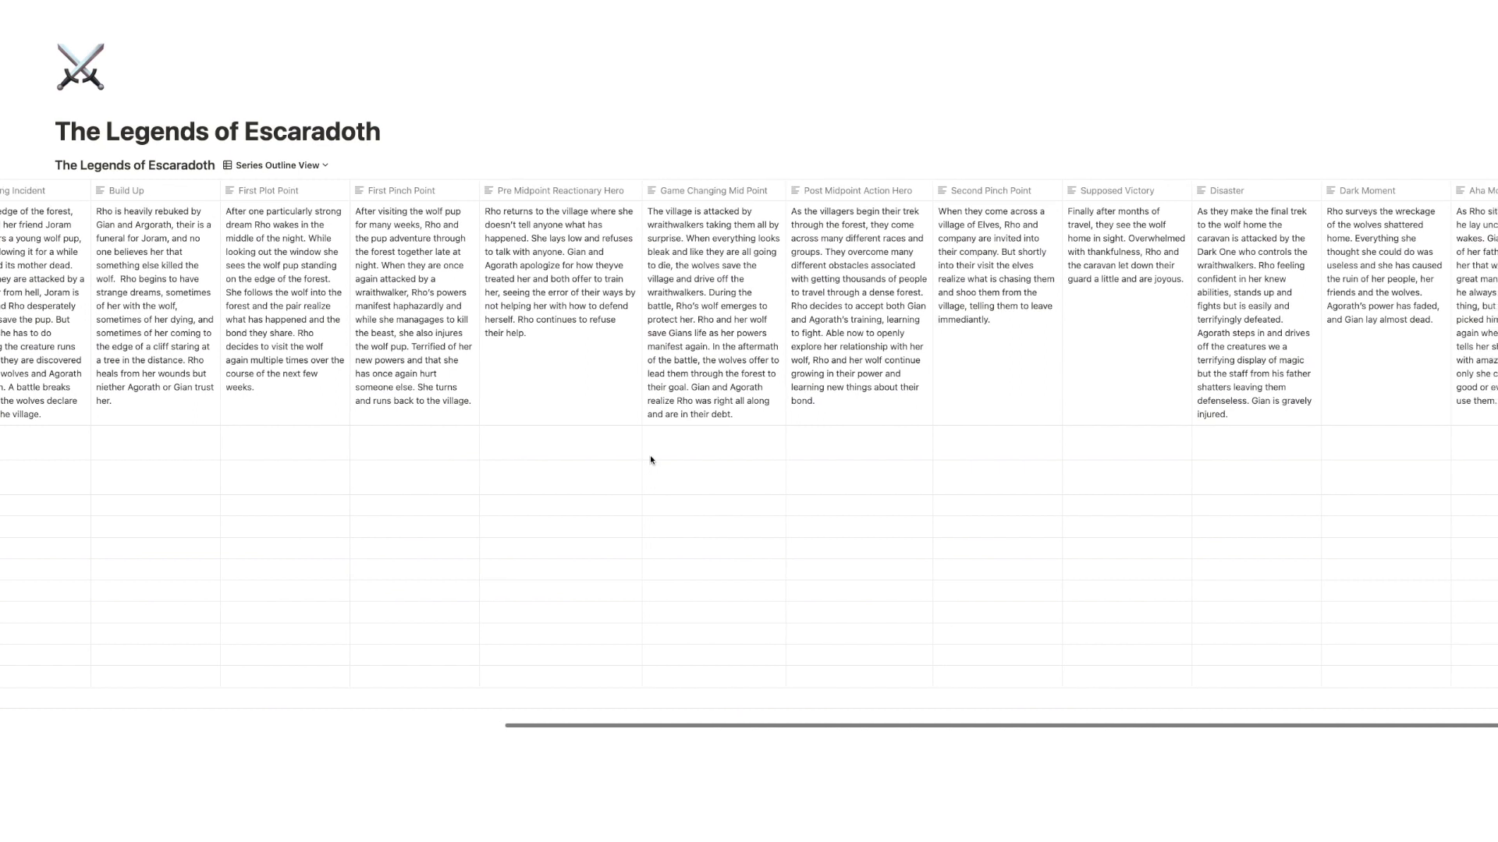
pyautogui.hscroll(-8, 650, 460)
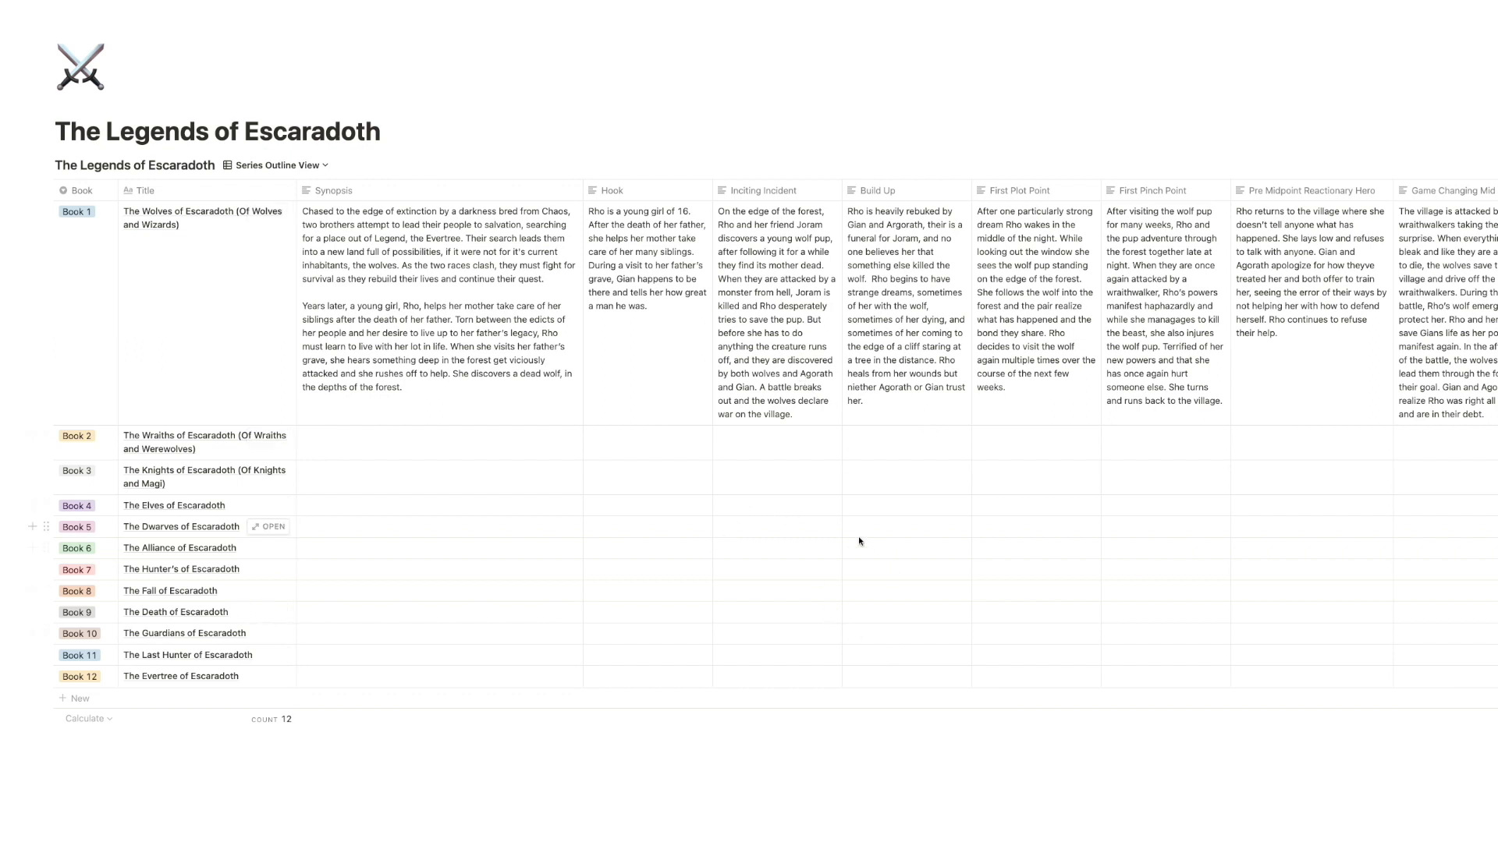
pyautogui.hscroll(2, 858, 536)
# Step: Scroll through Book 1's beats up to Climax and back, then bring up the seven-view list
pyautogui.hscroll(8, 638, 401)
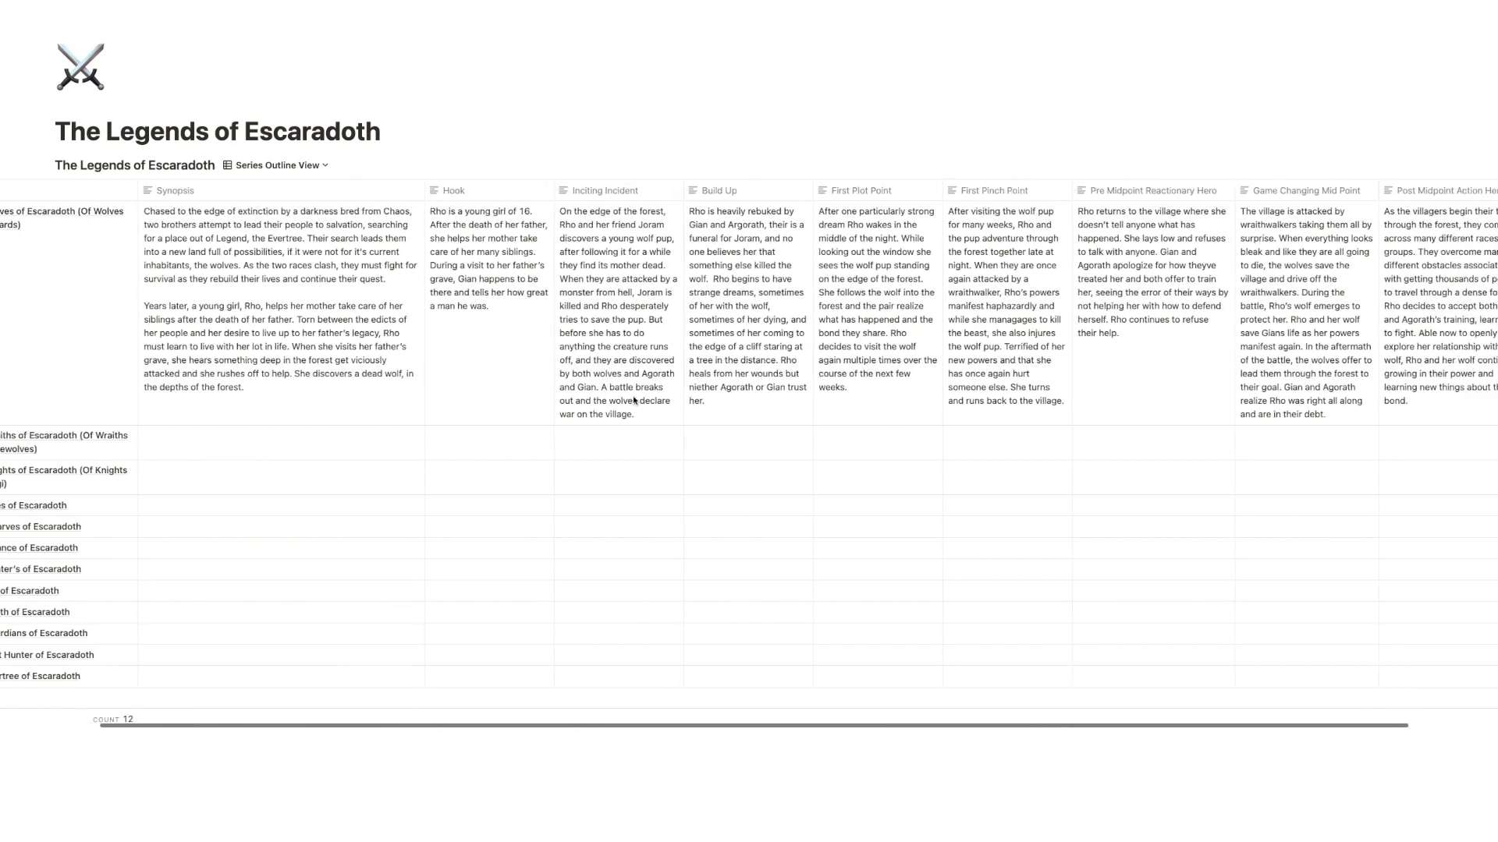
pyautogui.hscroll(14, 633, 401)
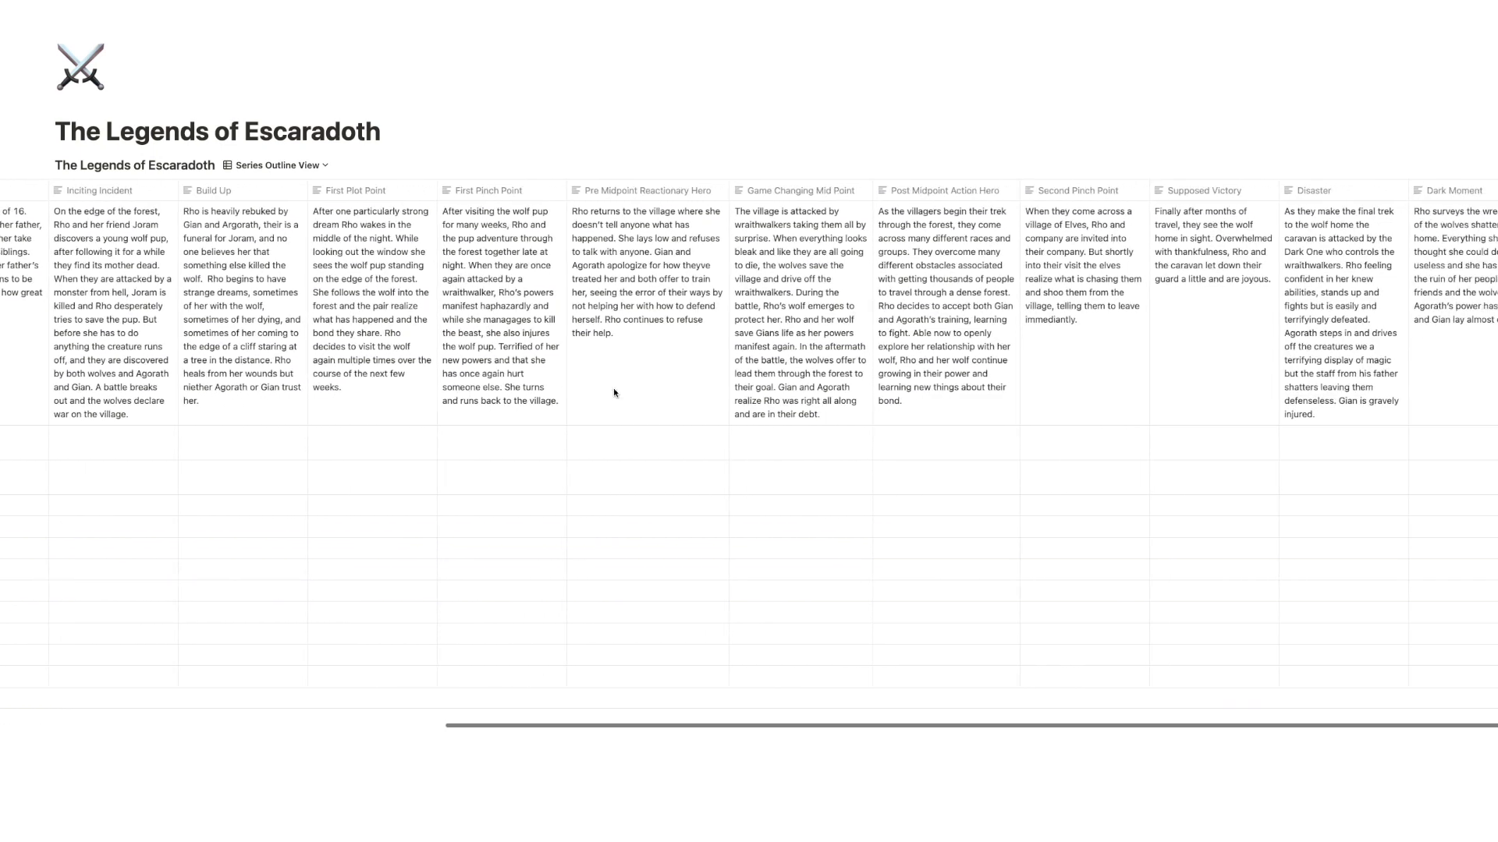
pyautogui.hscroll(1, 690, 387)
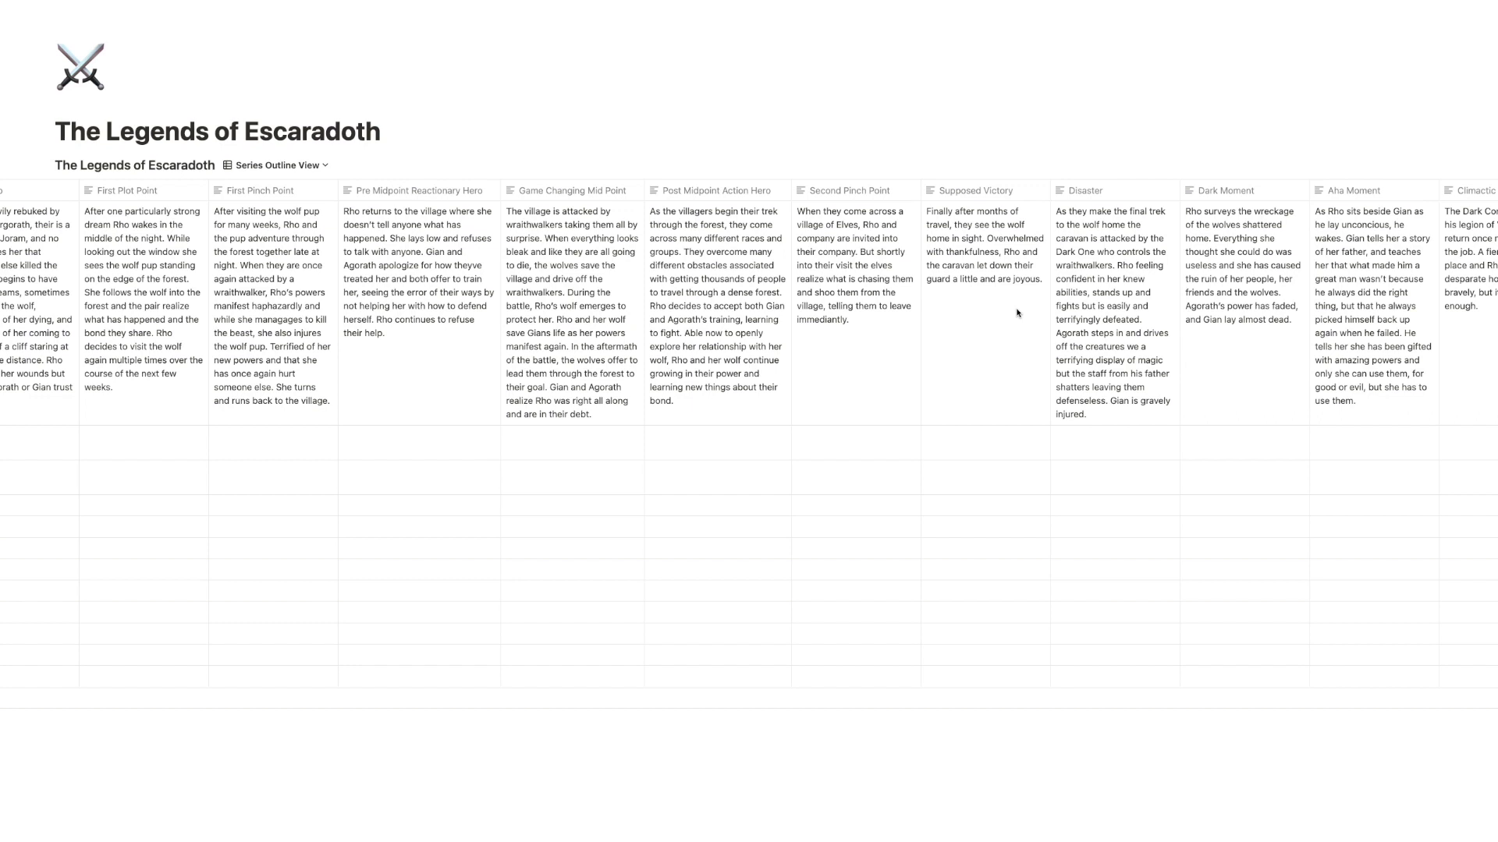
pyautogui.hscroll(-15, 1017, 313)
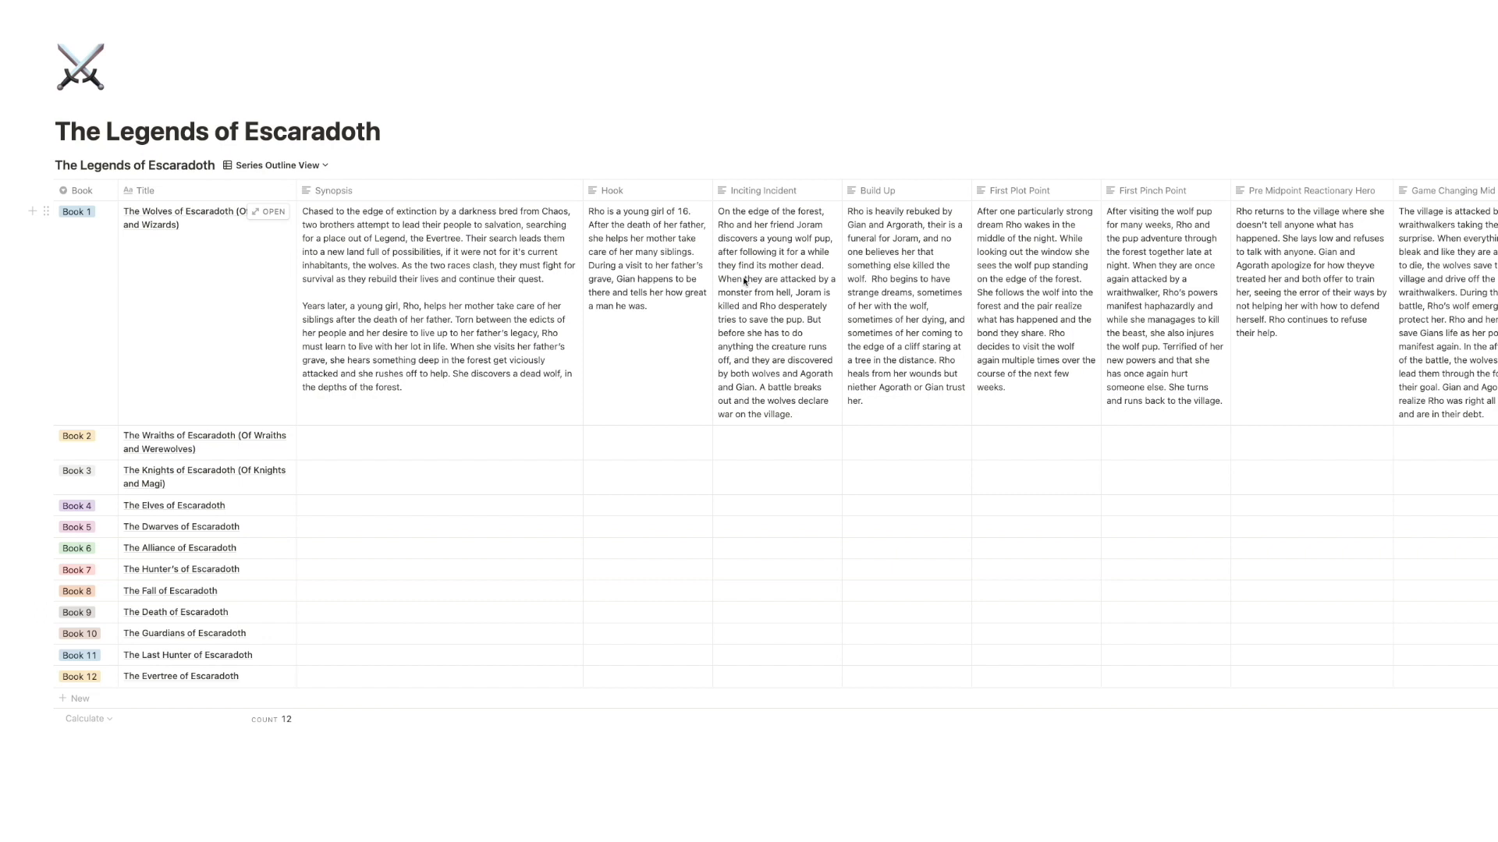
pyautogui.click(279, 167)
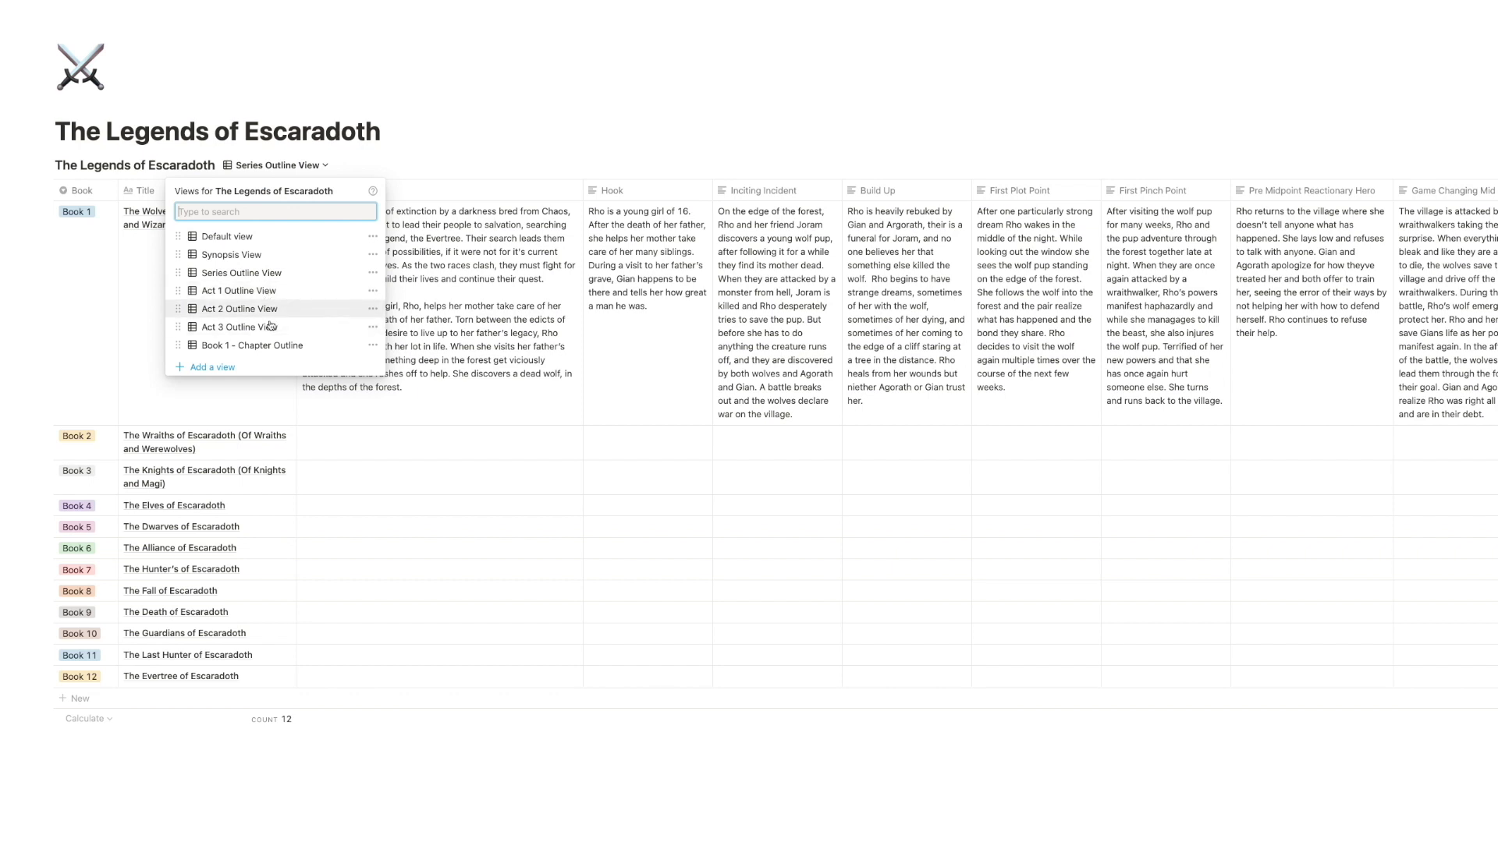
pyautogui.click(259, 291)
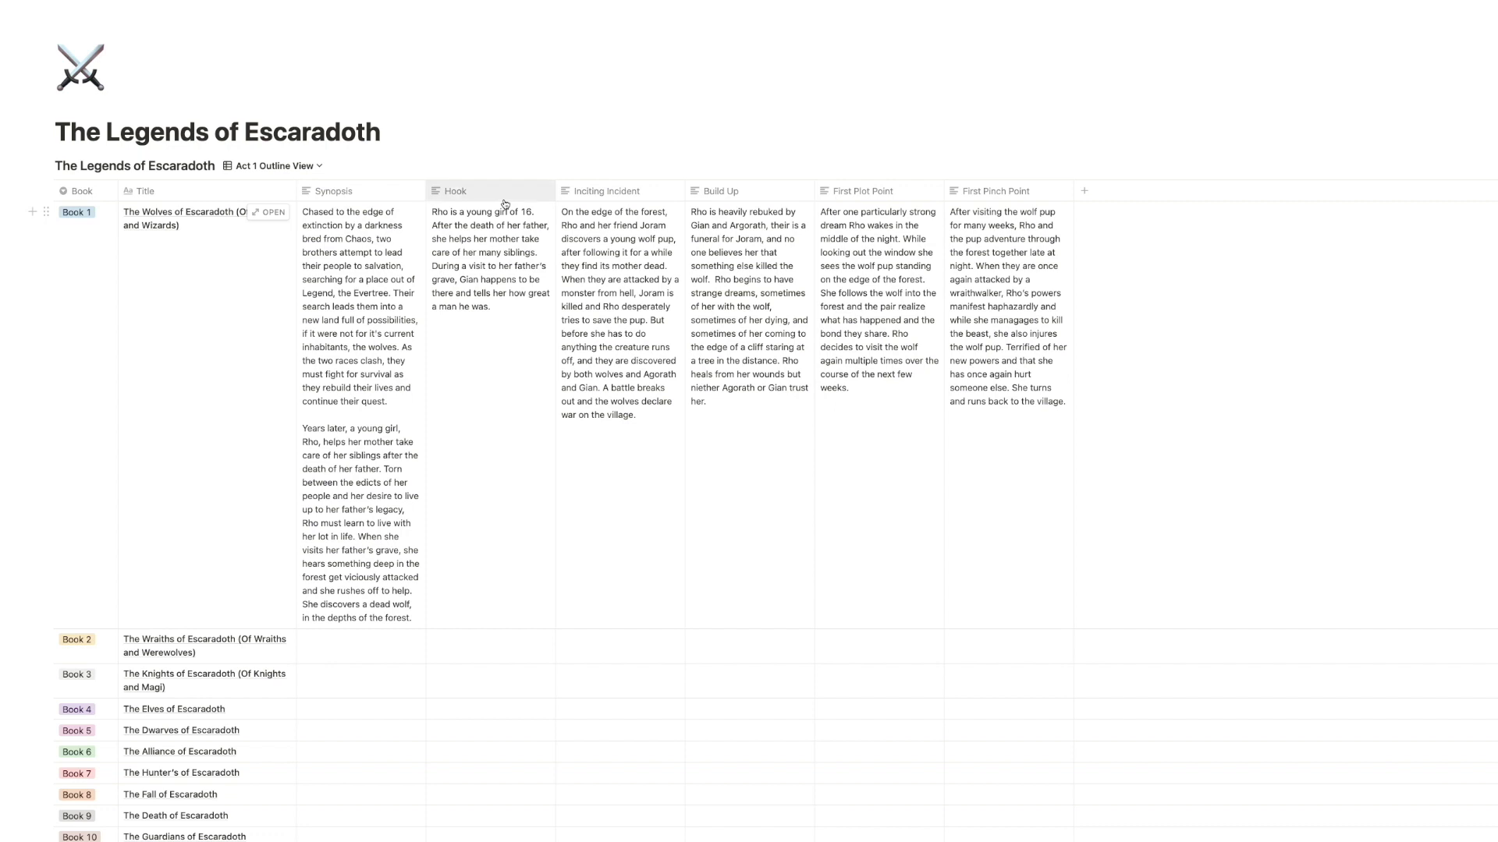
pyautogui.click(275, 165)
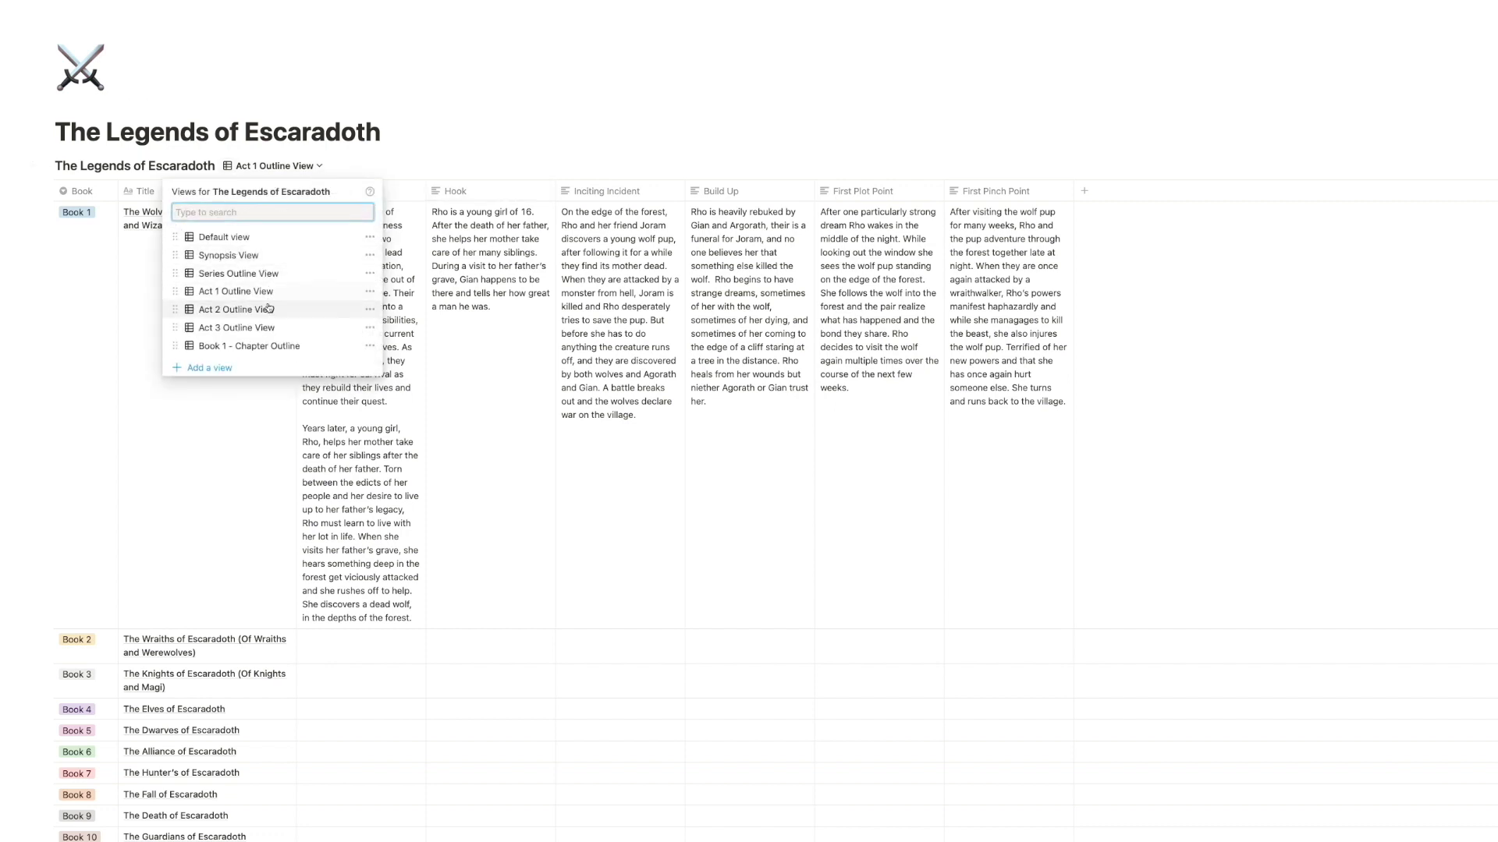
pyautogui.click(269, 310)
pyautogui.click(273, 166)
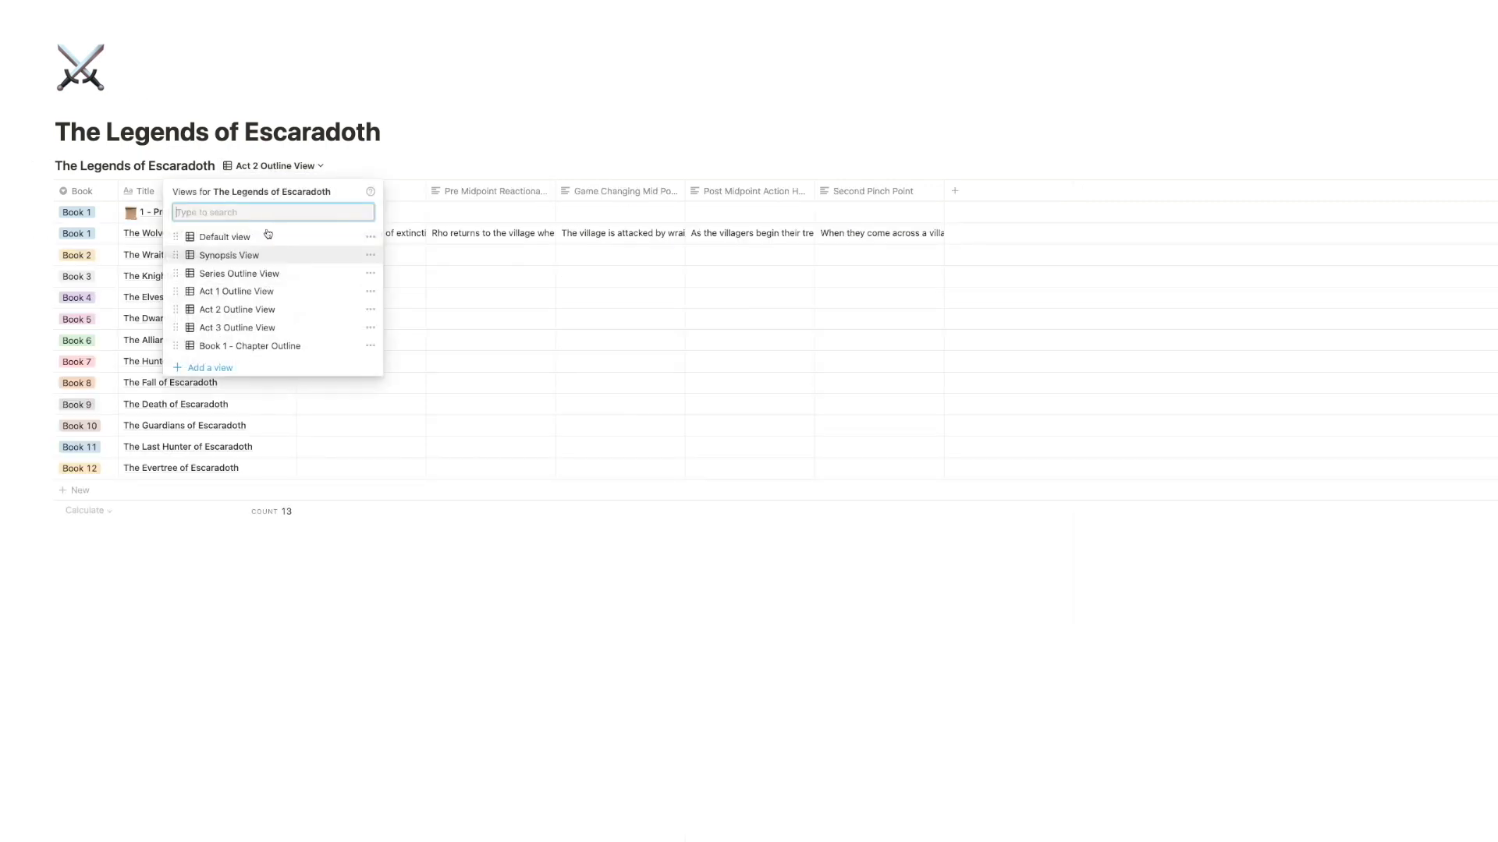
pyautogui.click(251, 331)
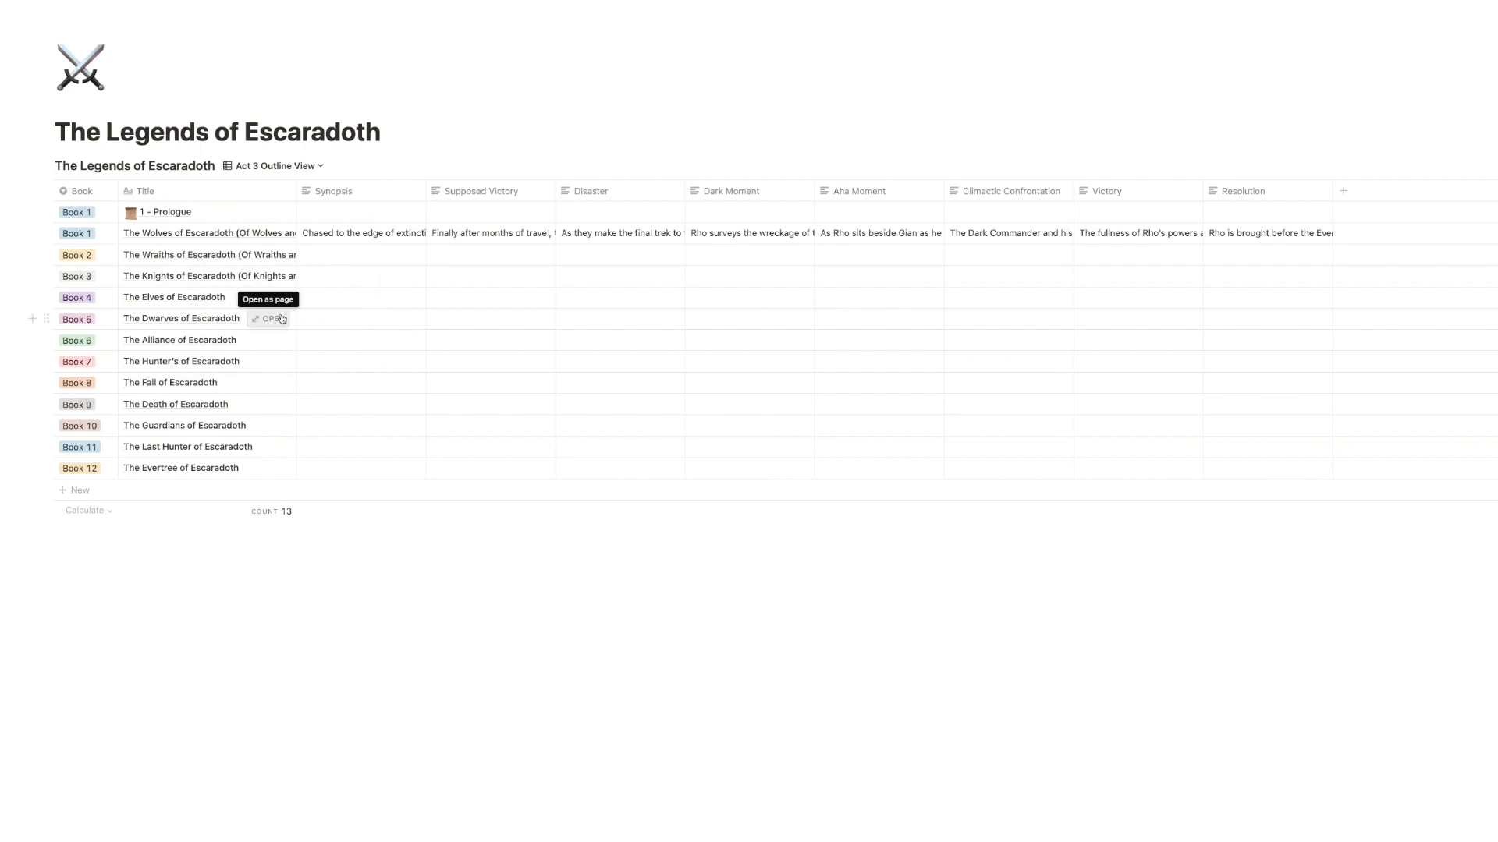
pyautogui.click(275, 166)
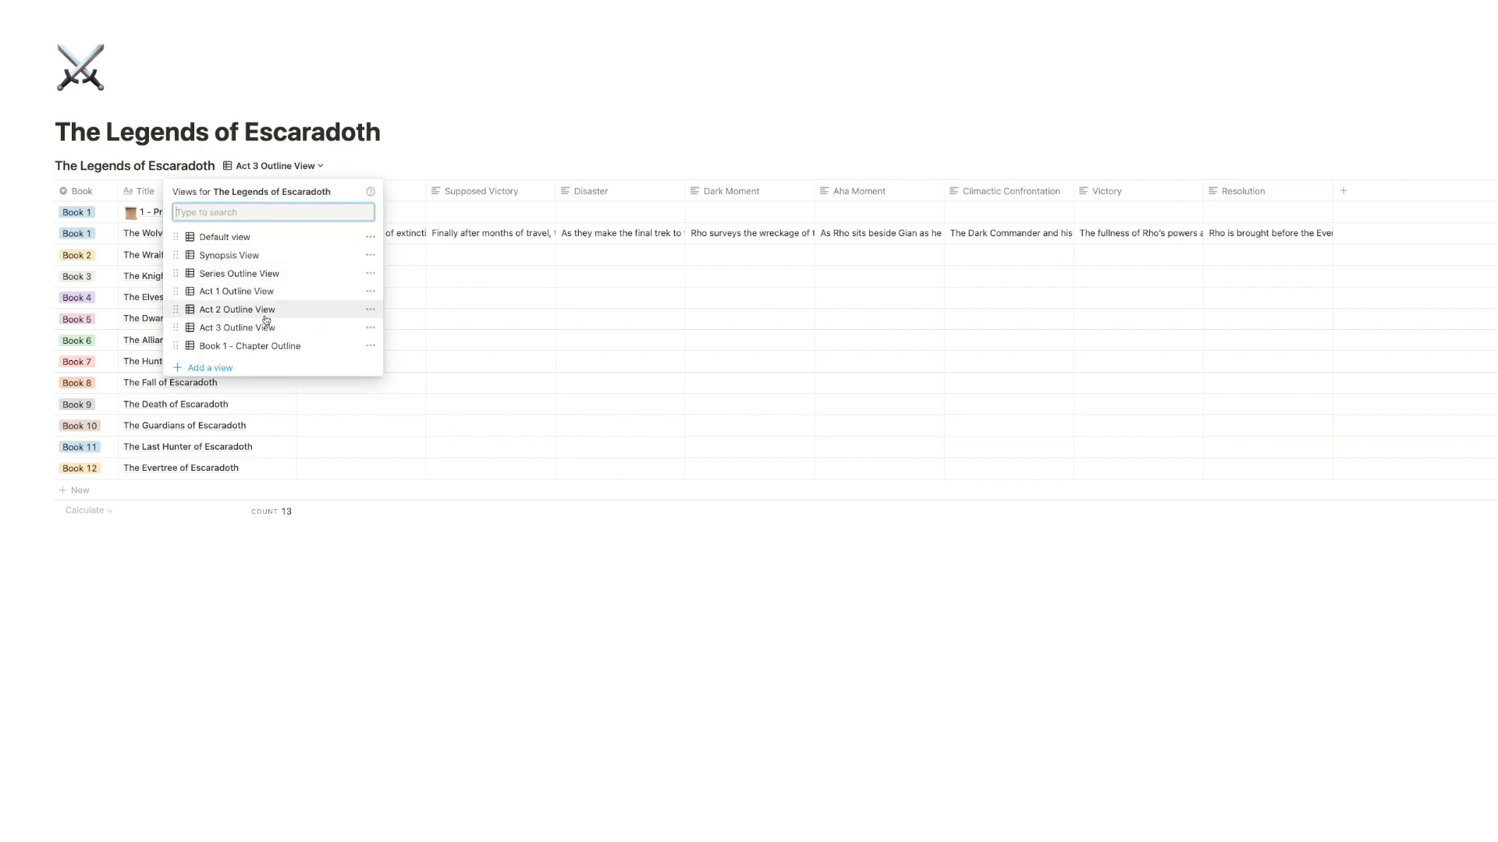
pyautogui.click(250, 274)
pyautogui.hscroll(5, 438, 270)
pyautogui.hscroll(3, 439, 271)
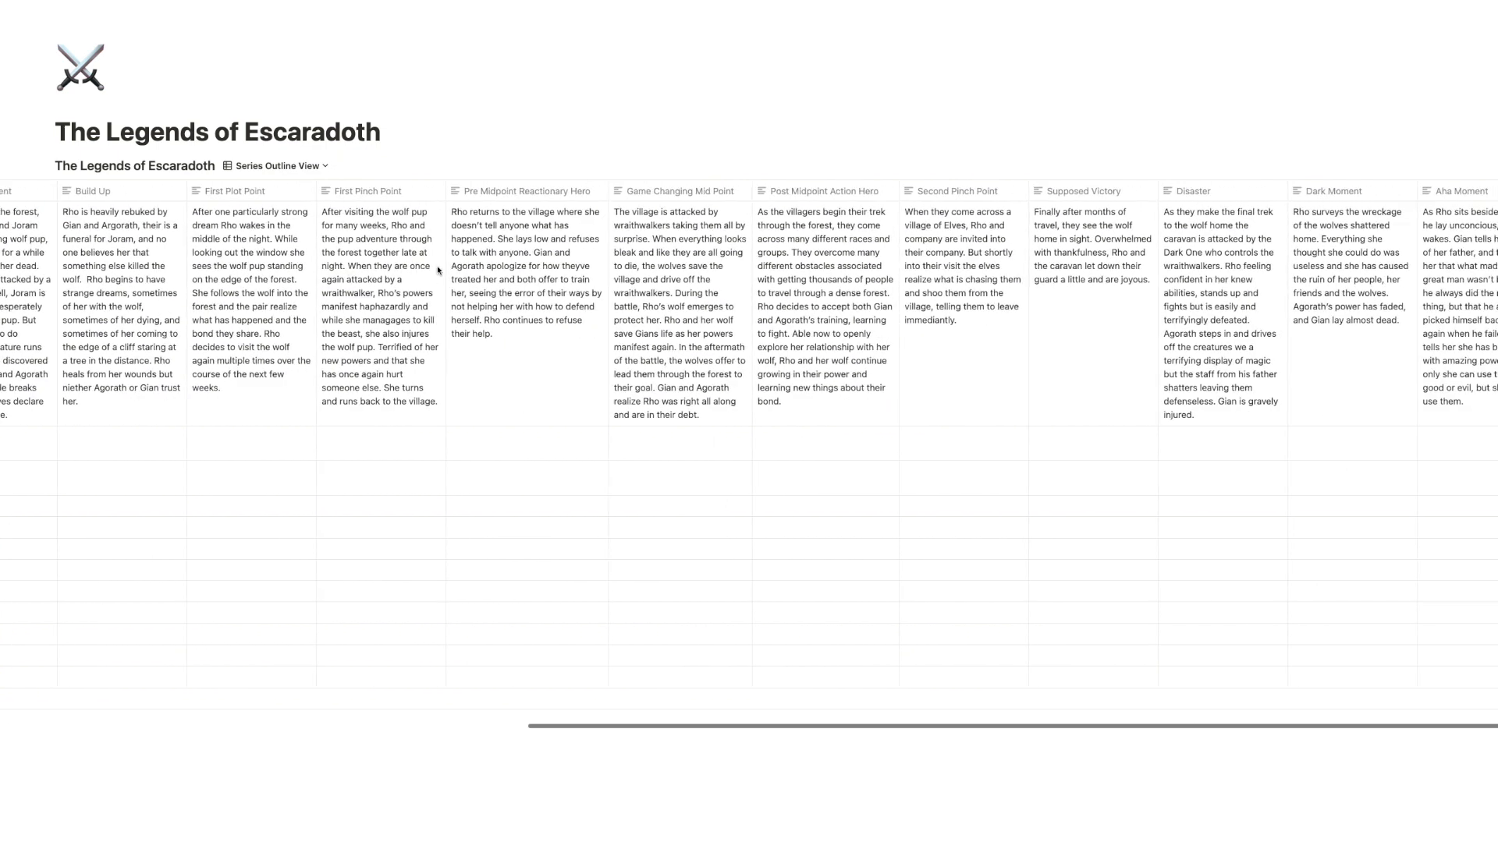
pyautogui.hscroll(-10, 438, 270)
pyautogui.click(309, 167)
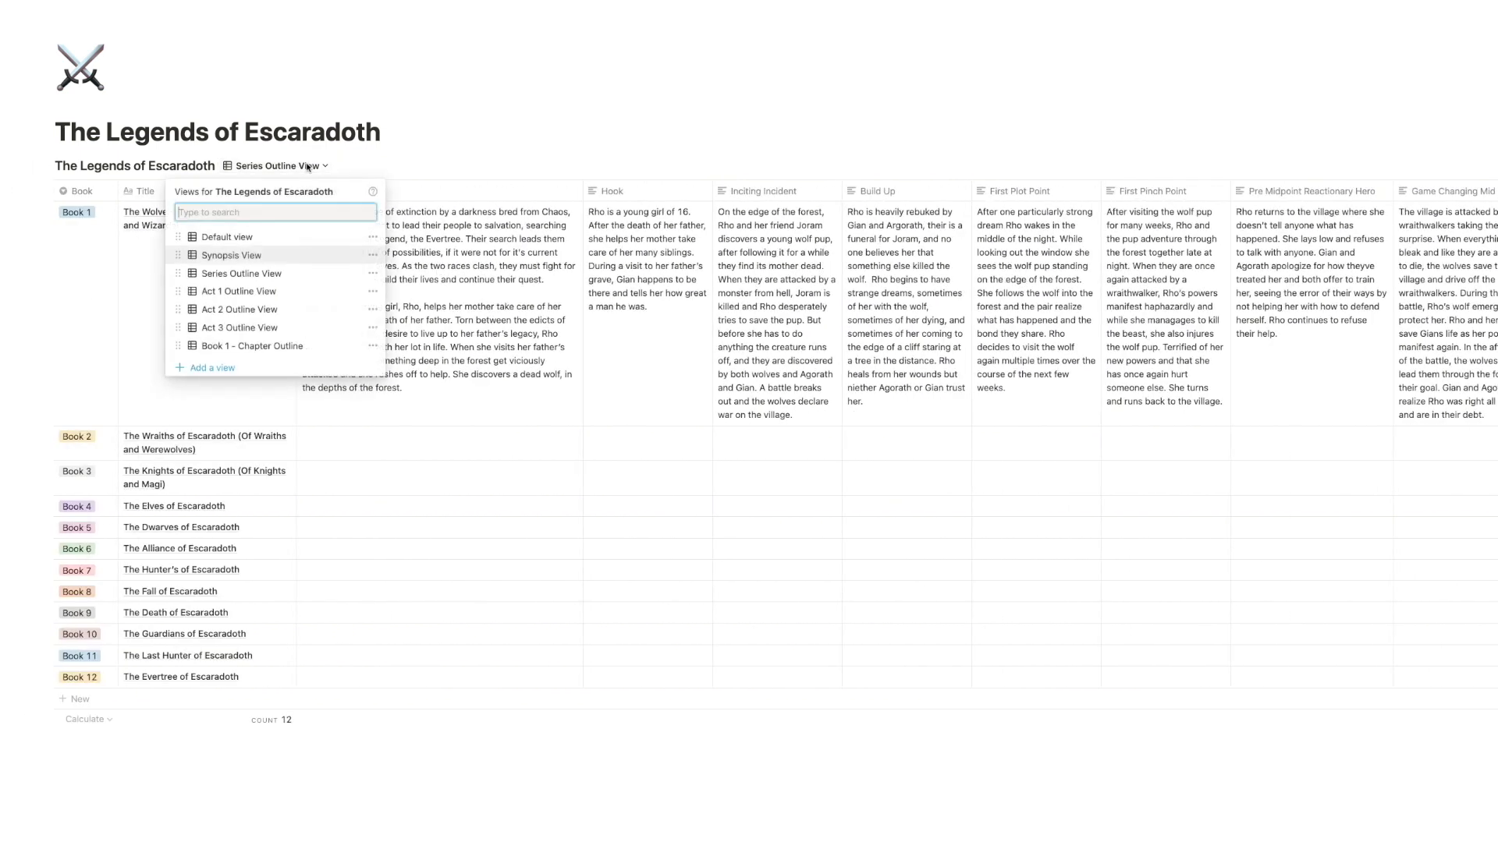
# Step: Open the Book 1 - Chapter Outline view listing the Prologue and Chapters 1–8, exiting the cell editor
pyautogui.doubleClick(257, 350)
pyautogui.press('Escape')
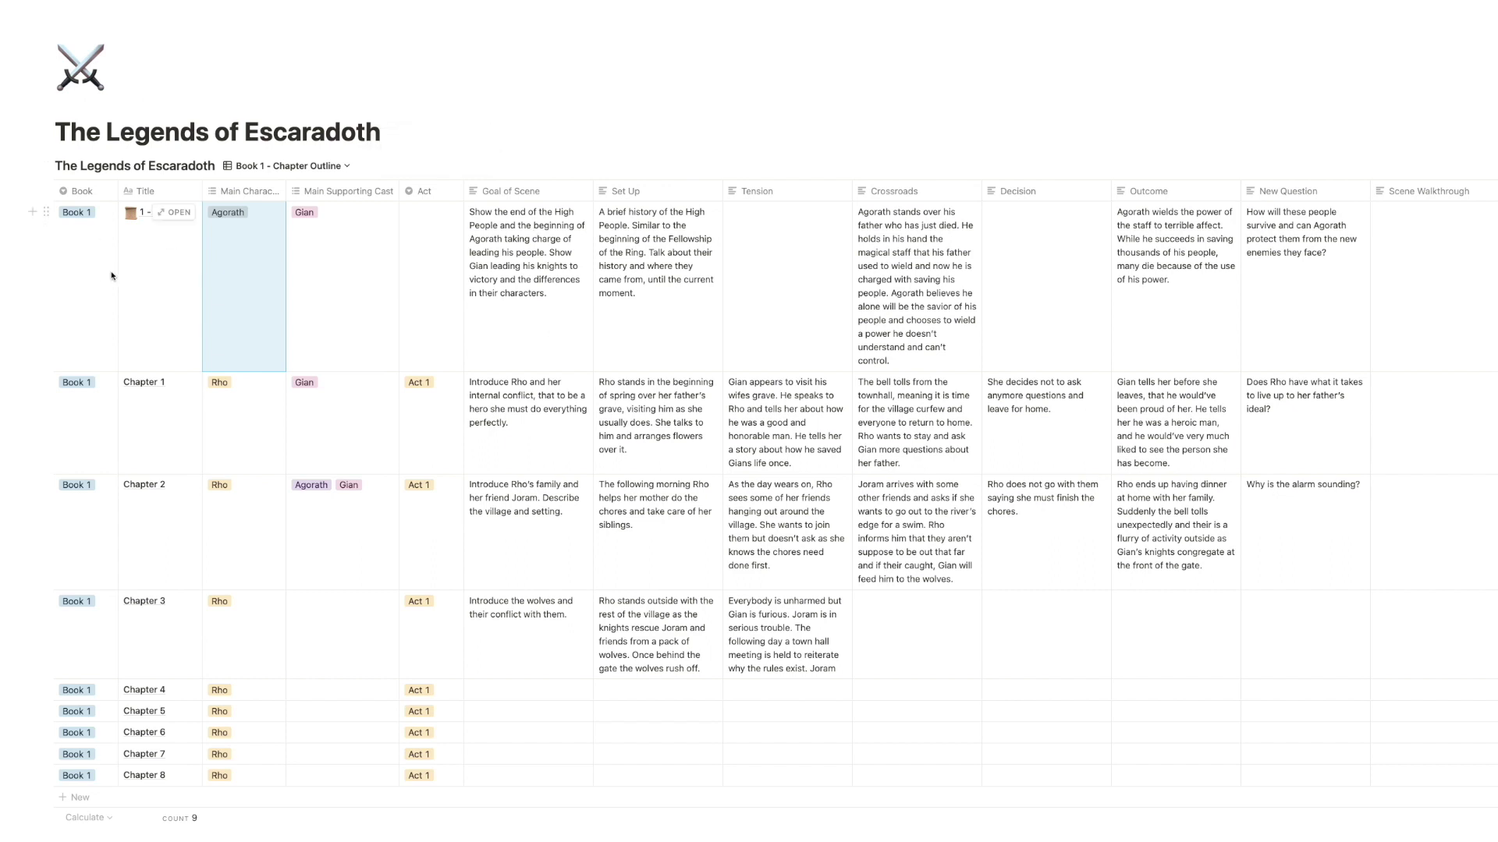
pyautogui.press('Left')
pyautogui.press('Left')
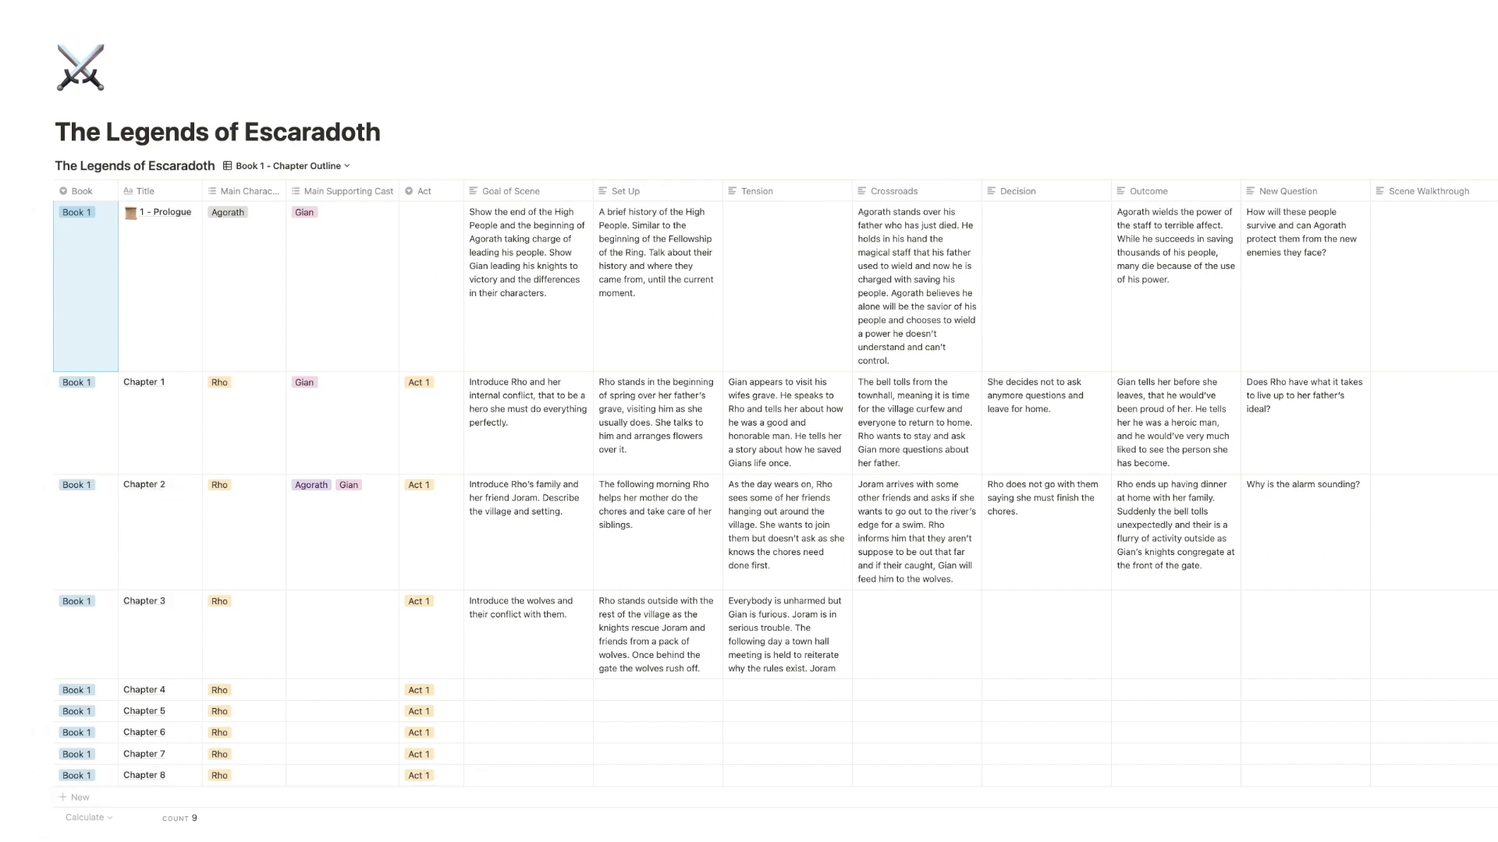
pyautogui.scroll(-2, 428, 753)
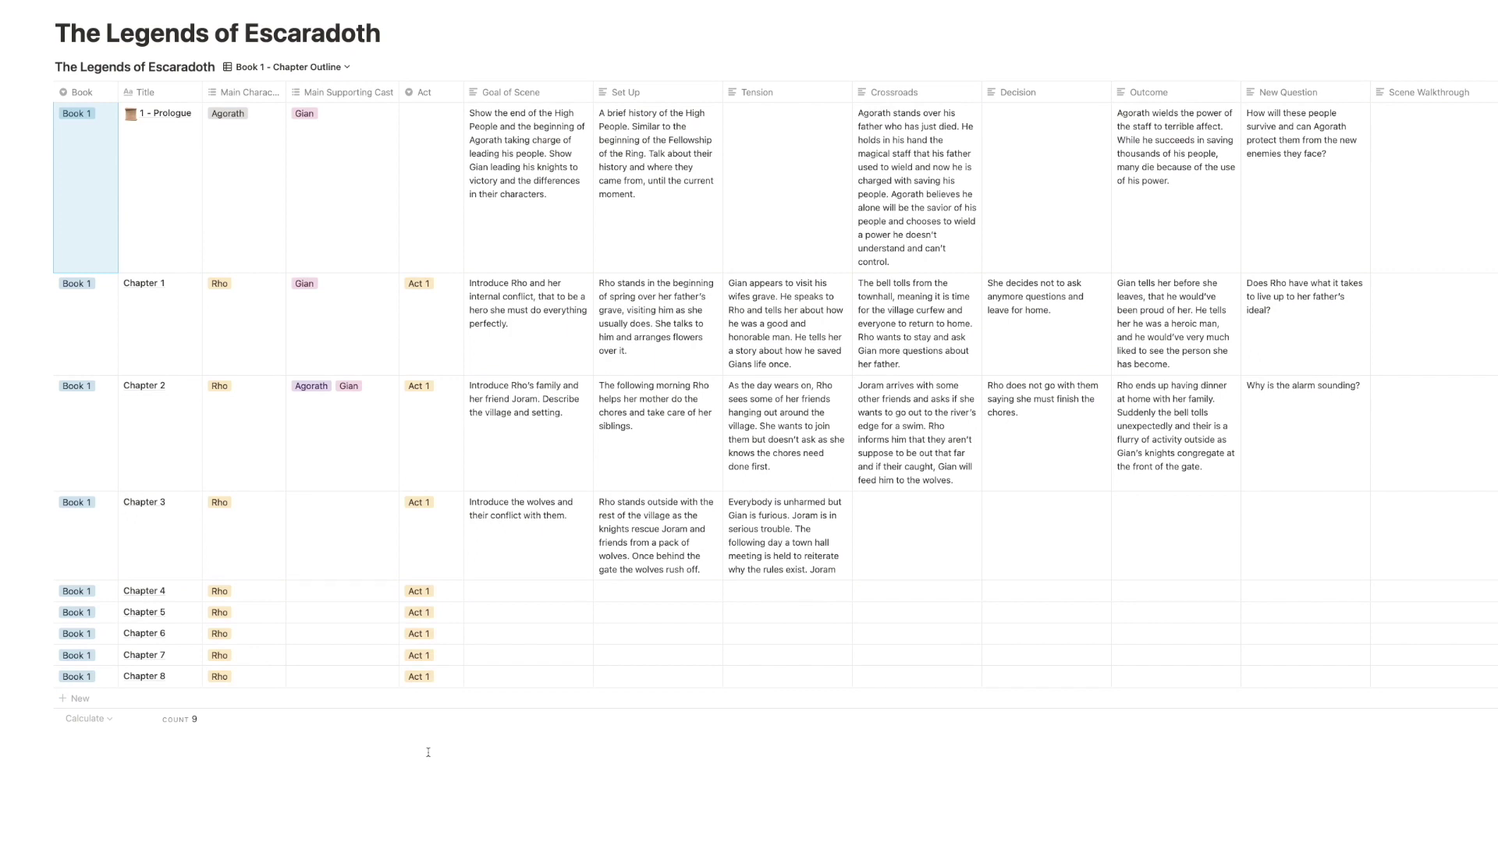
pyautogui.scroll(2, 427, 753)
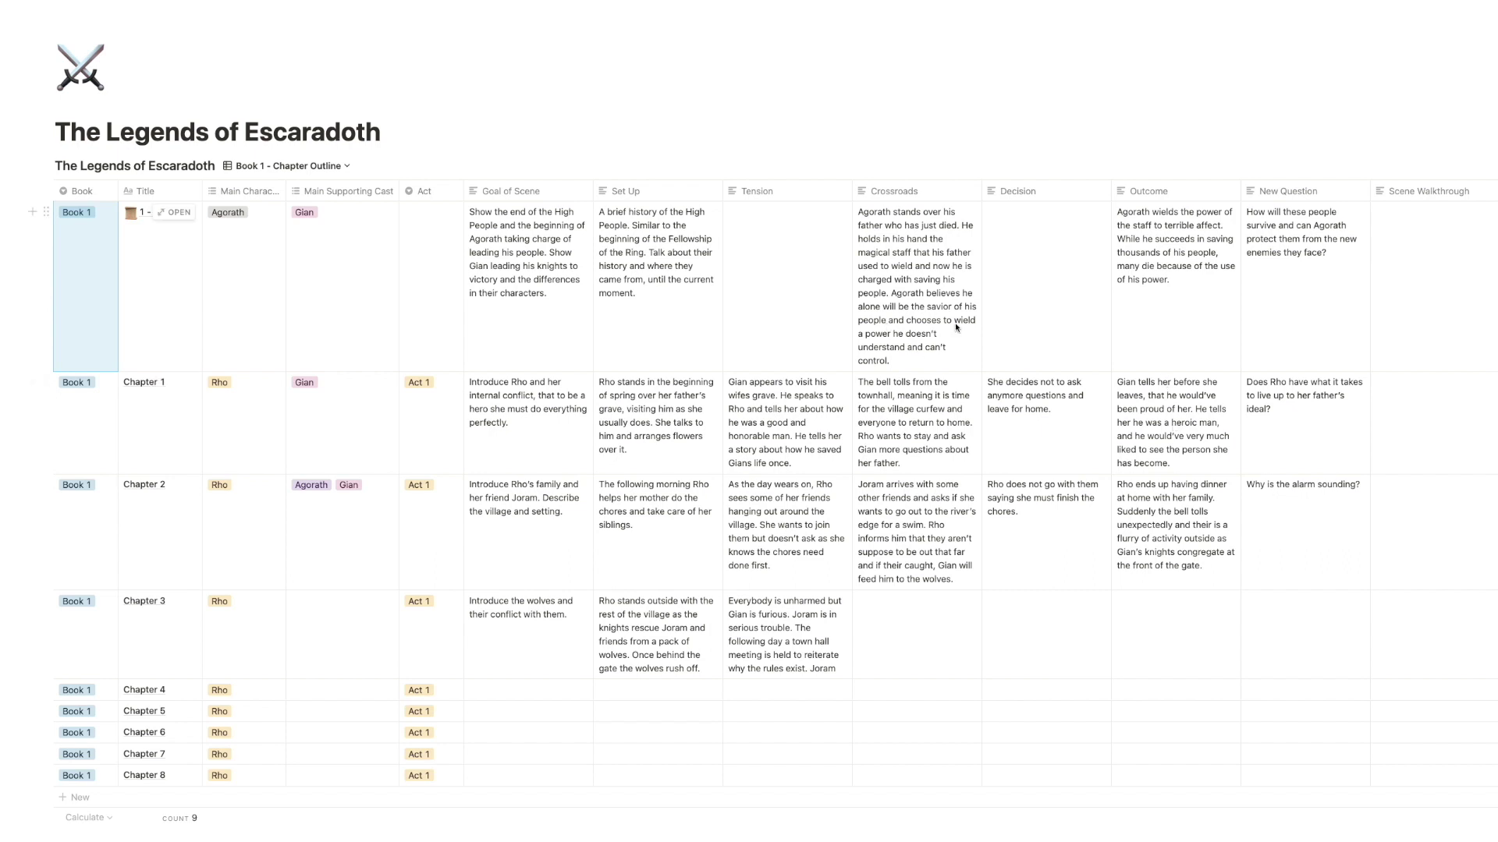
pyautogui.scroll(-1, 1201, 287)
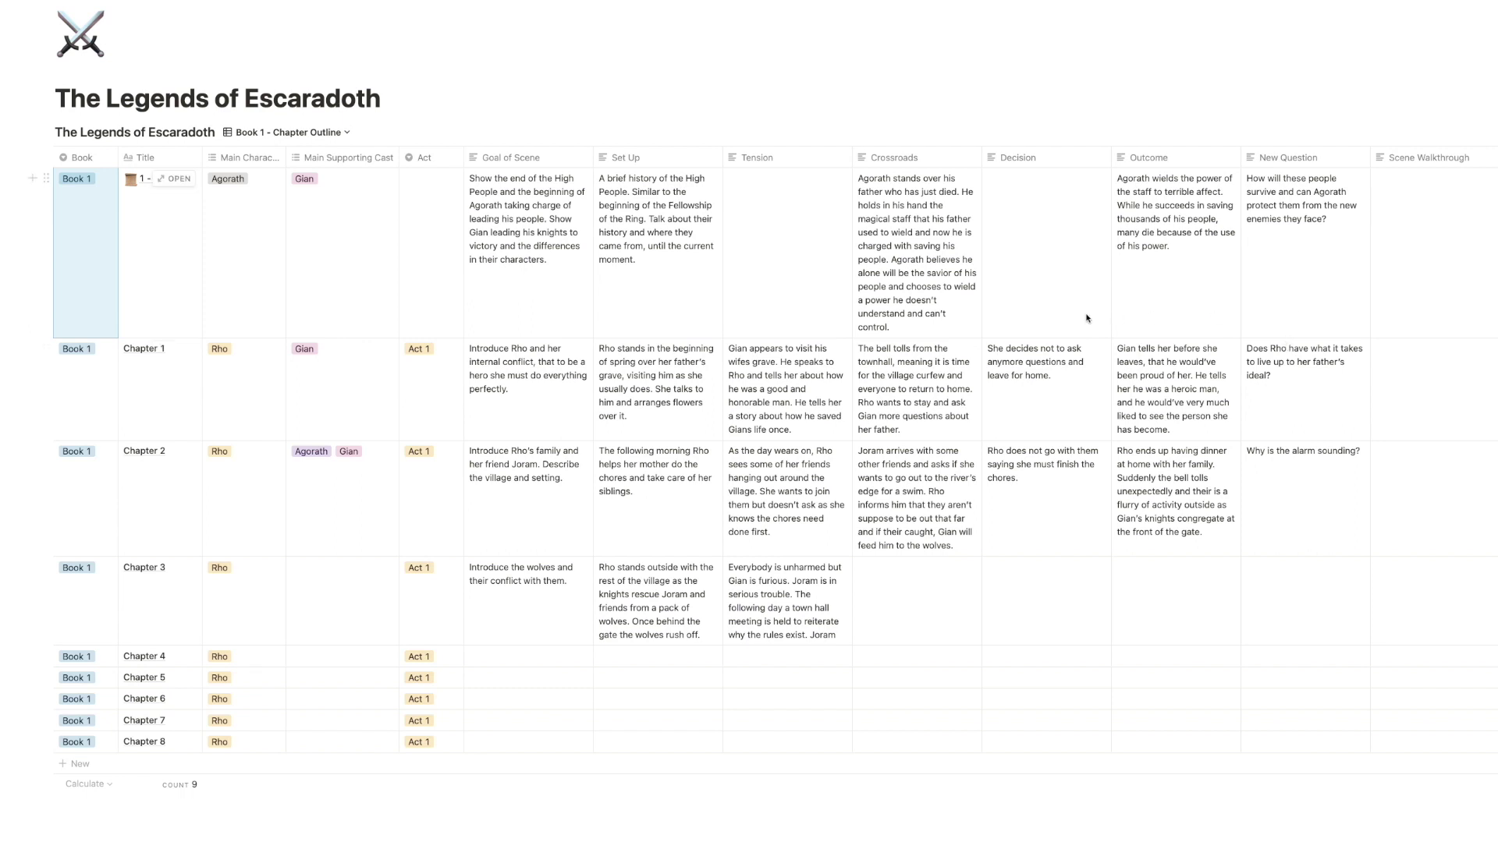
pyautogui.scroll(-1, 1088, 320)
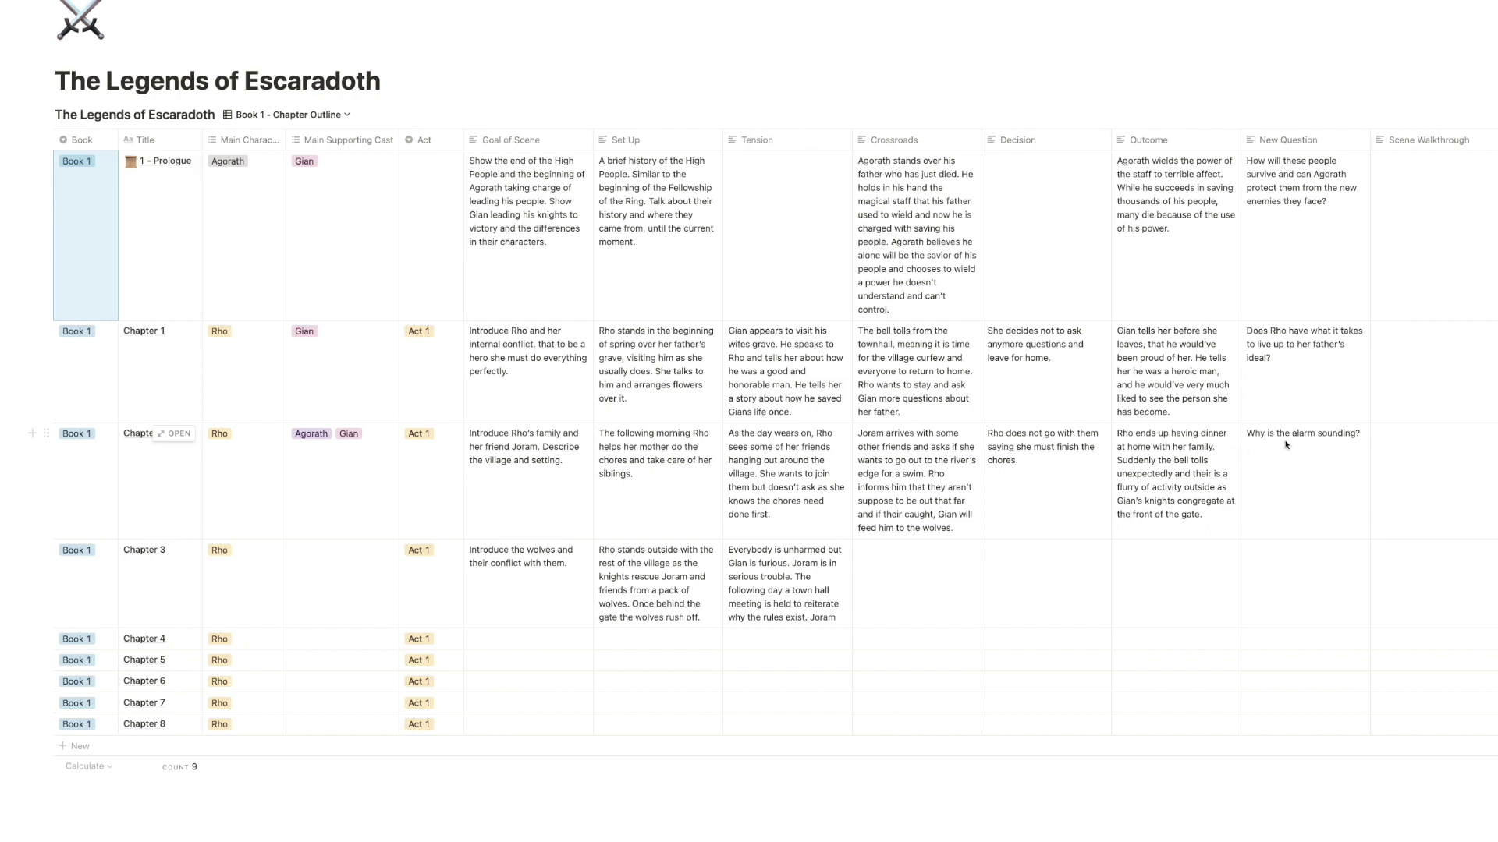
# Step: Switch to the Synopsis View, then the Series Outline View, scrolling across its columns
pyautogui.click(289, 114)
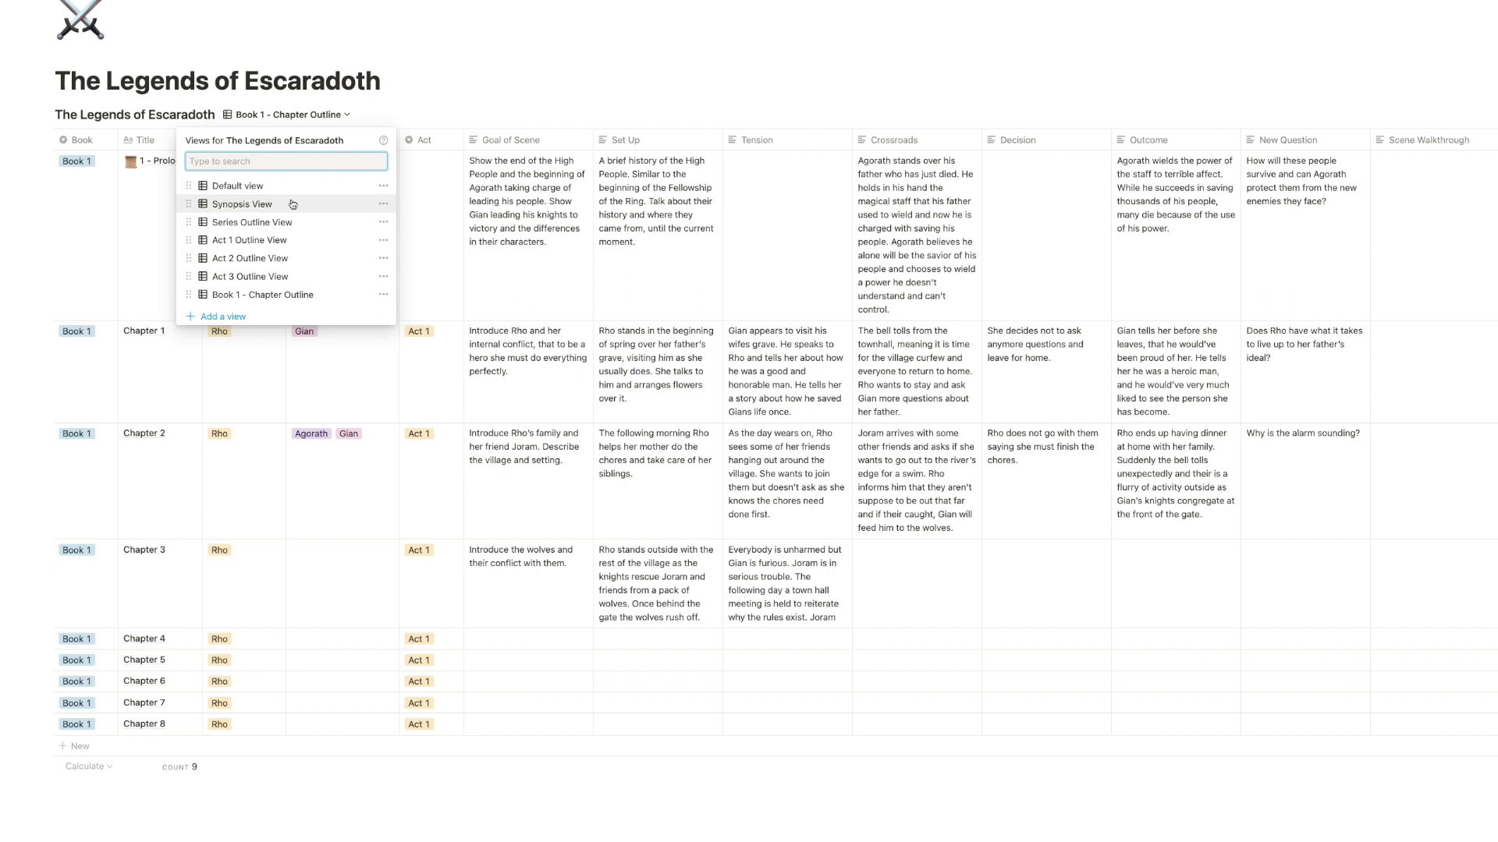
pyautogui.click(293, 204)
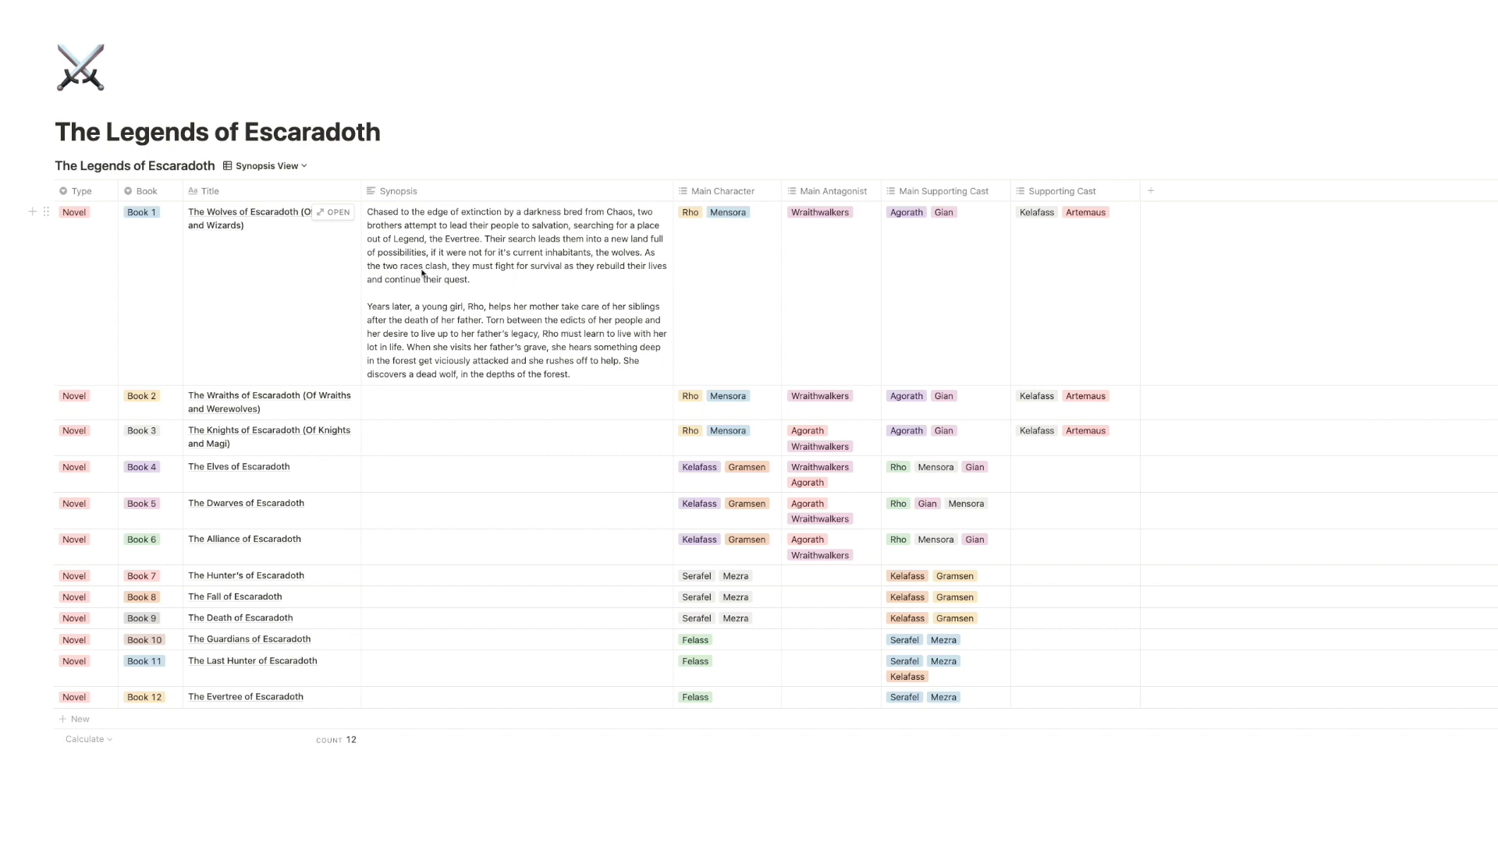
pyautogui.click(270, 166)
pyautogui.click(265, 274)
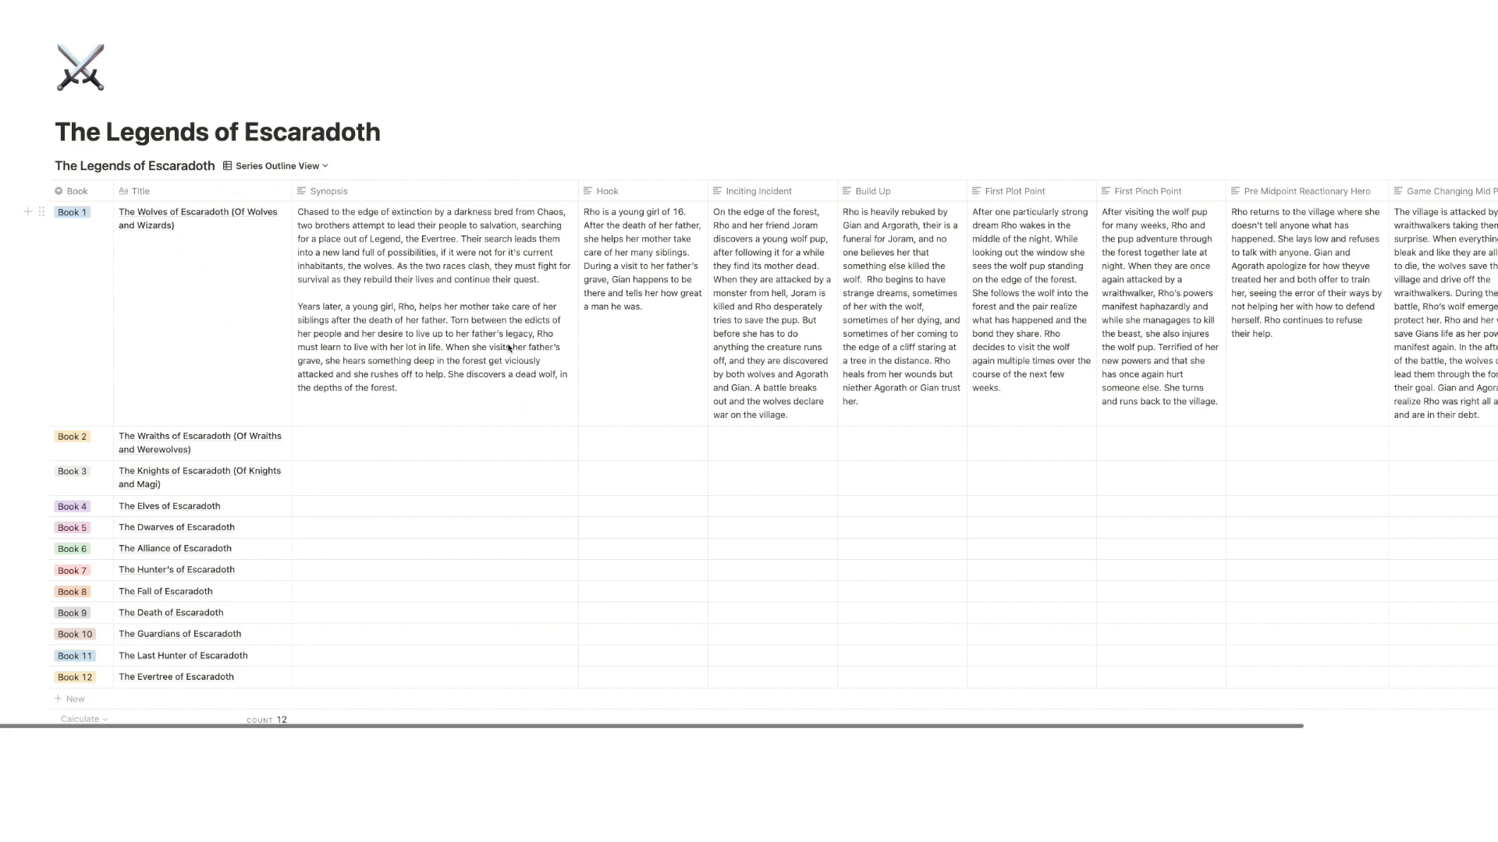
pyautogui.hscroll(10, 508, 341)
pyautogui.hscroll(-10, 609, 358)
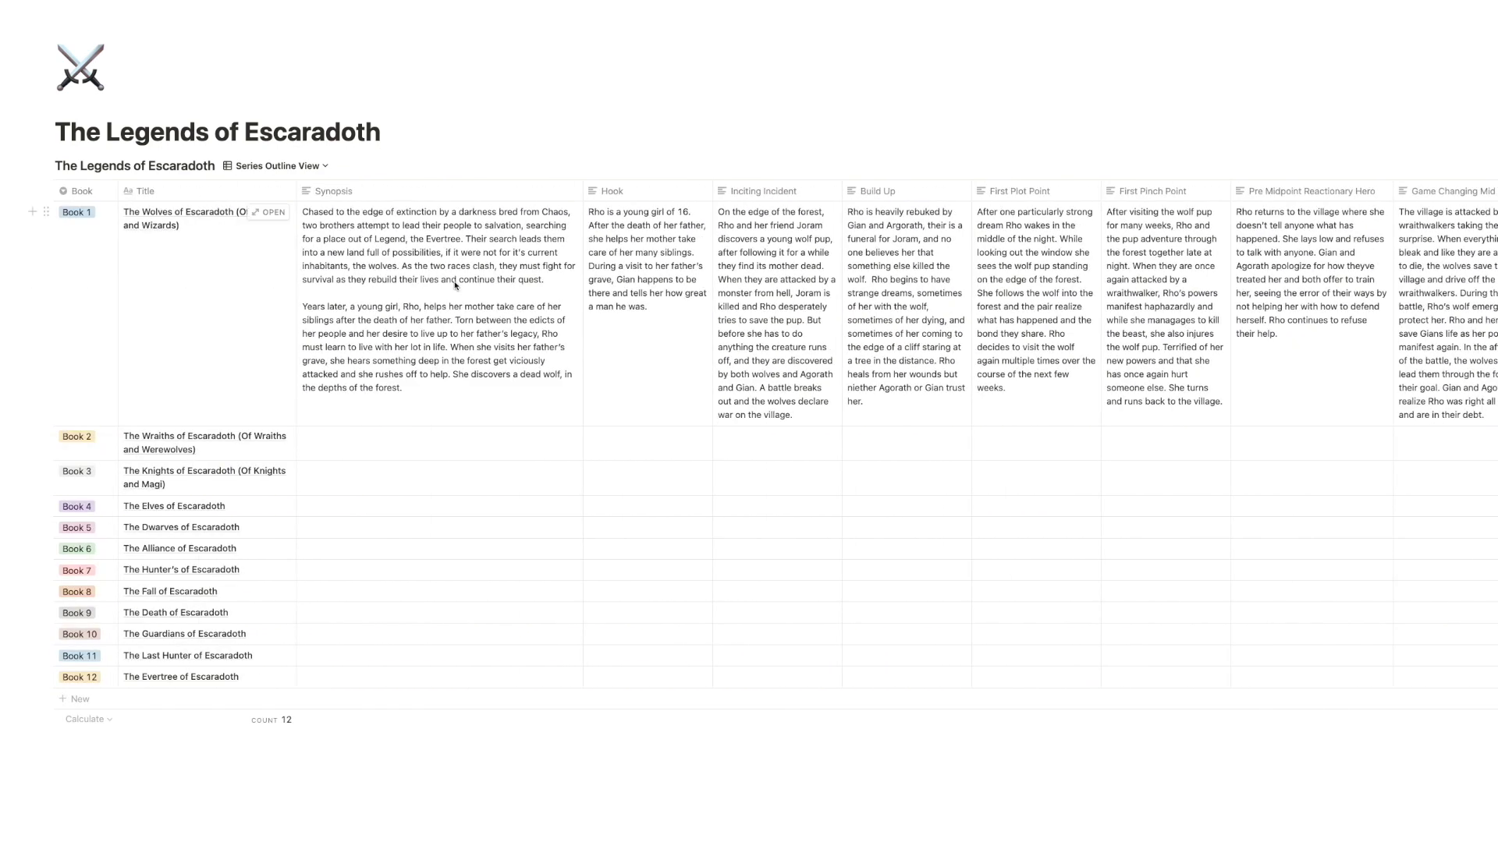
# Step: Step through the Act 1, Act 2 and Act 3 Outline Views in turn
pyautogui.click(308, 166)
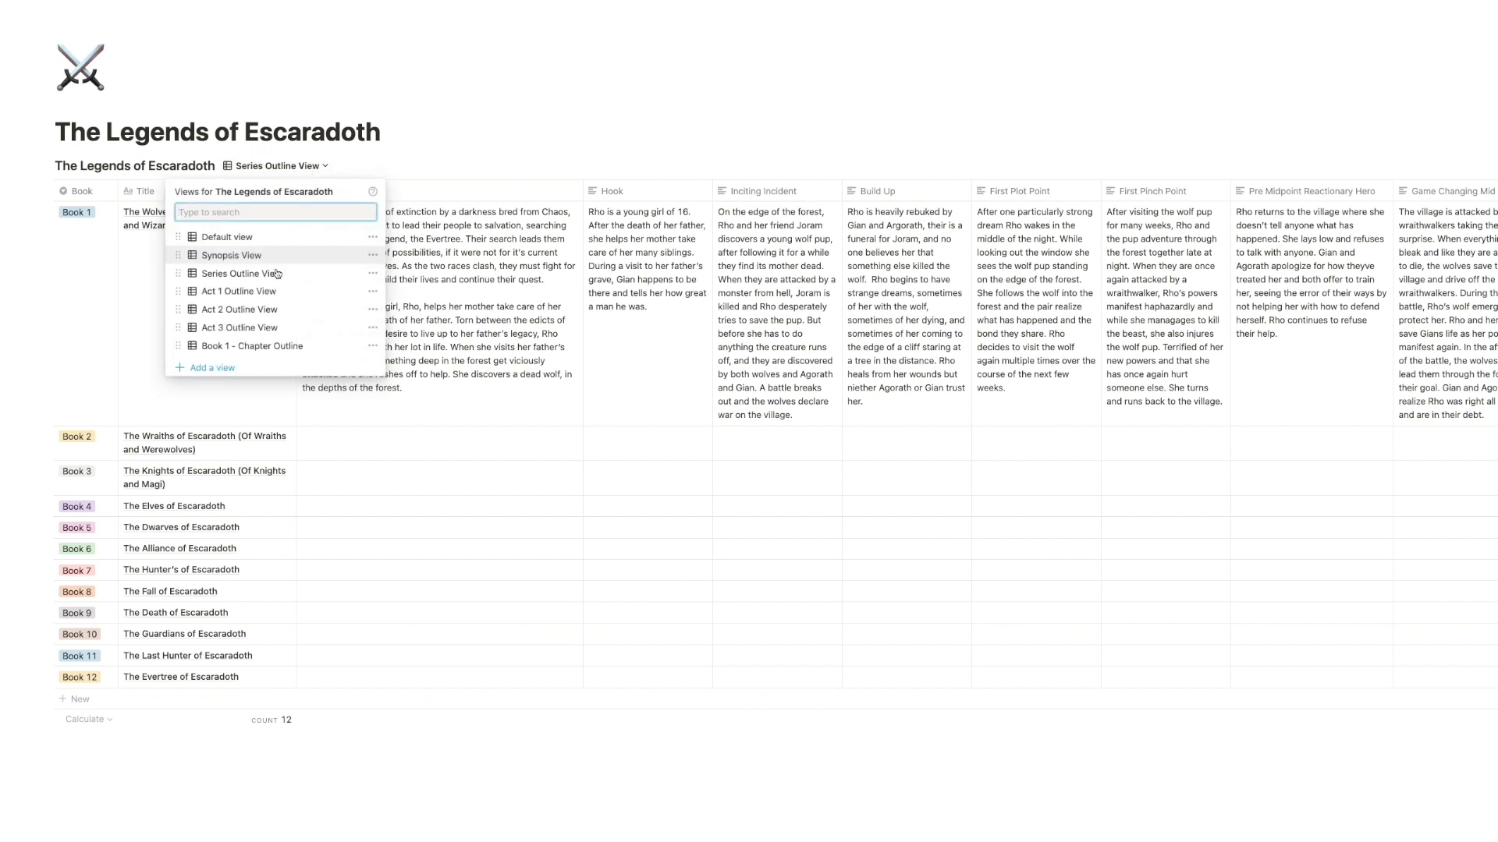
pyautogui.click(274, 291)
pyautogui.click(273, 165)
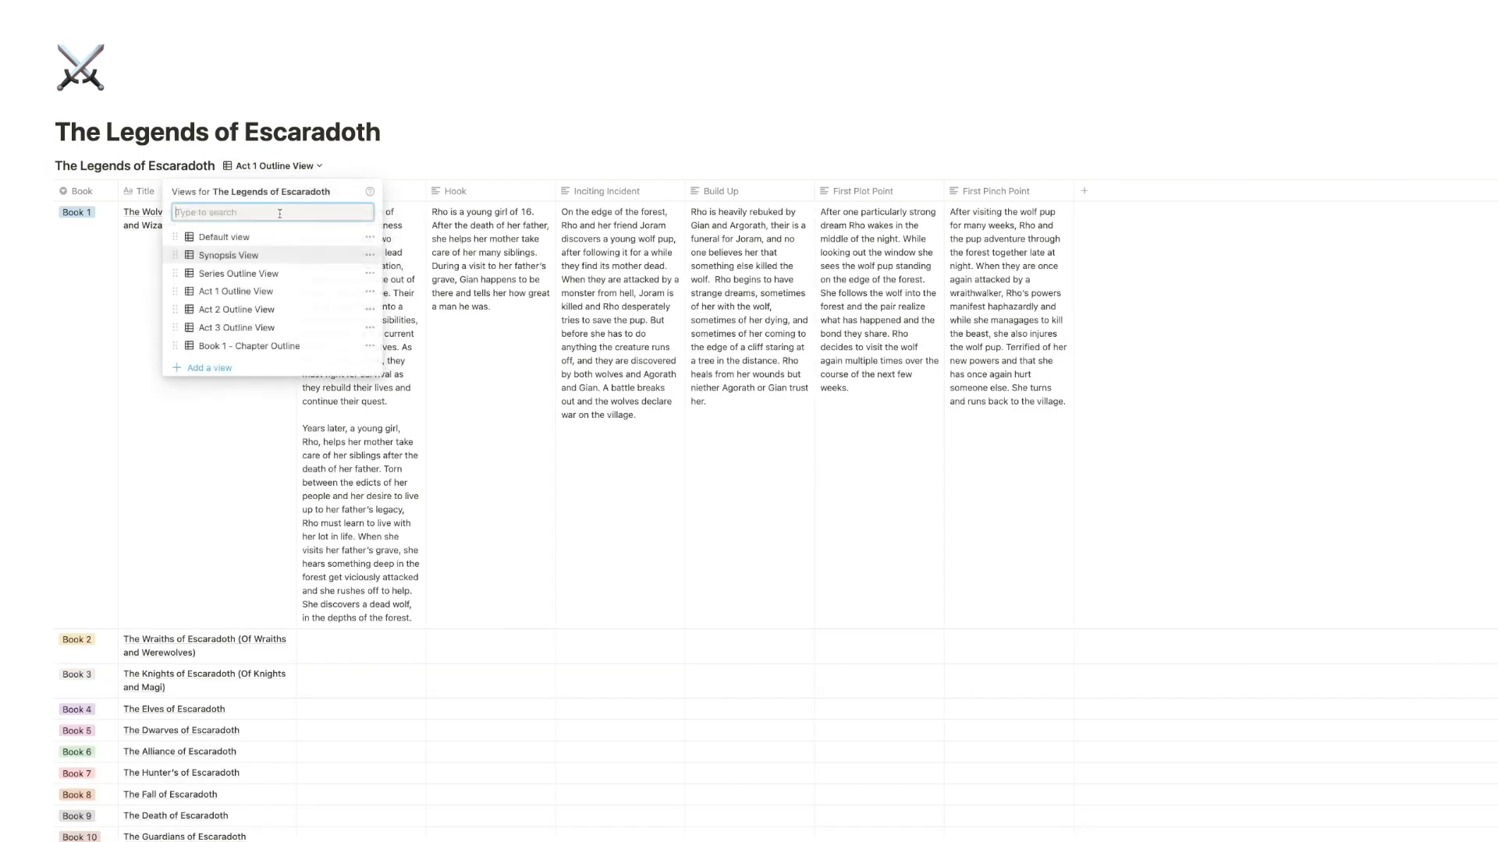
pyautogui.click(269, 309)
pyautogui.click(301, 166)
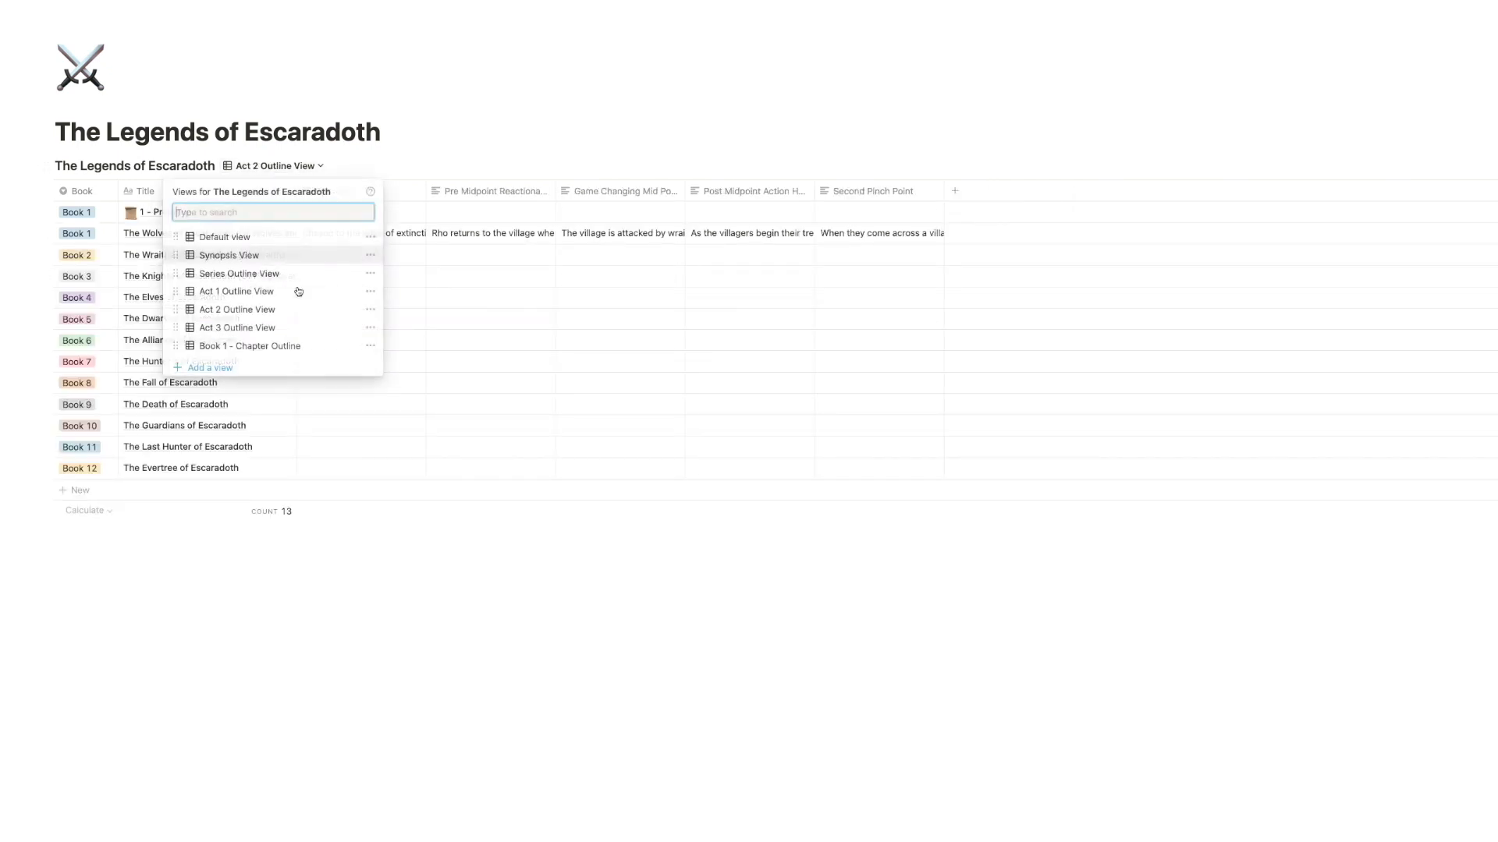
pyautogui.click(269, 328)
pyautogui.click(281, 165)
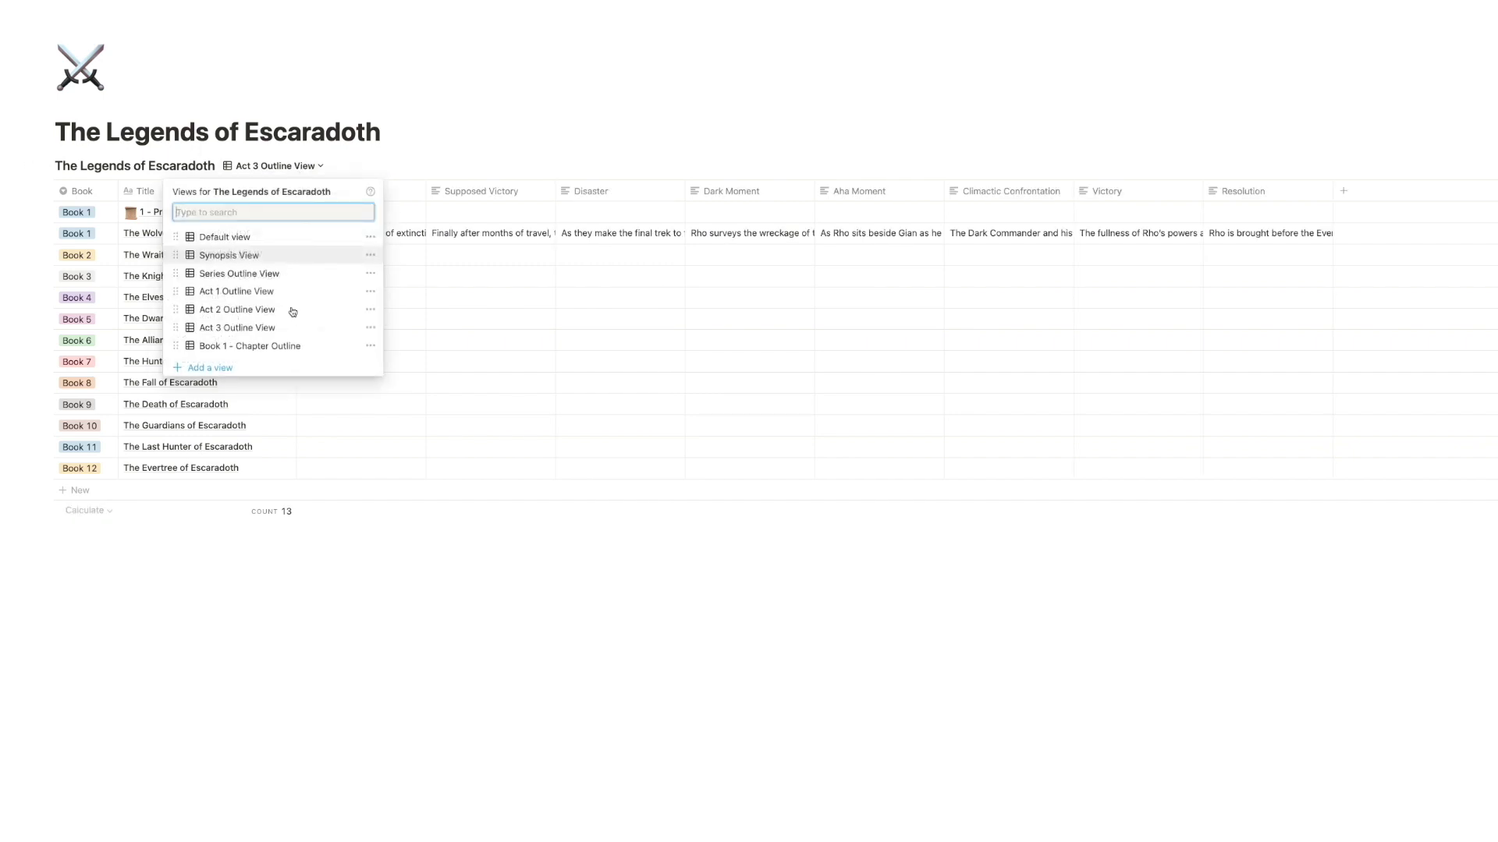
# Step: Return to the Book 1 - Chapter Outline view of the Prologue and Chapters 1–8
pyautogui.click(234, 349)
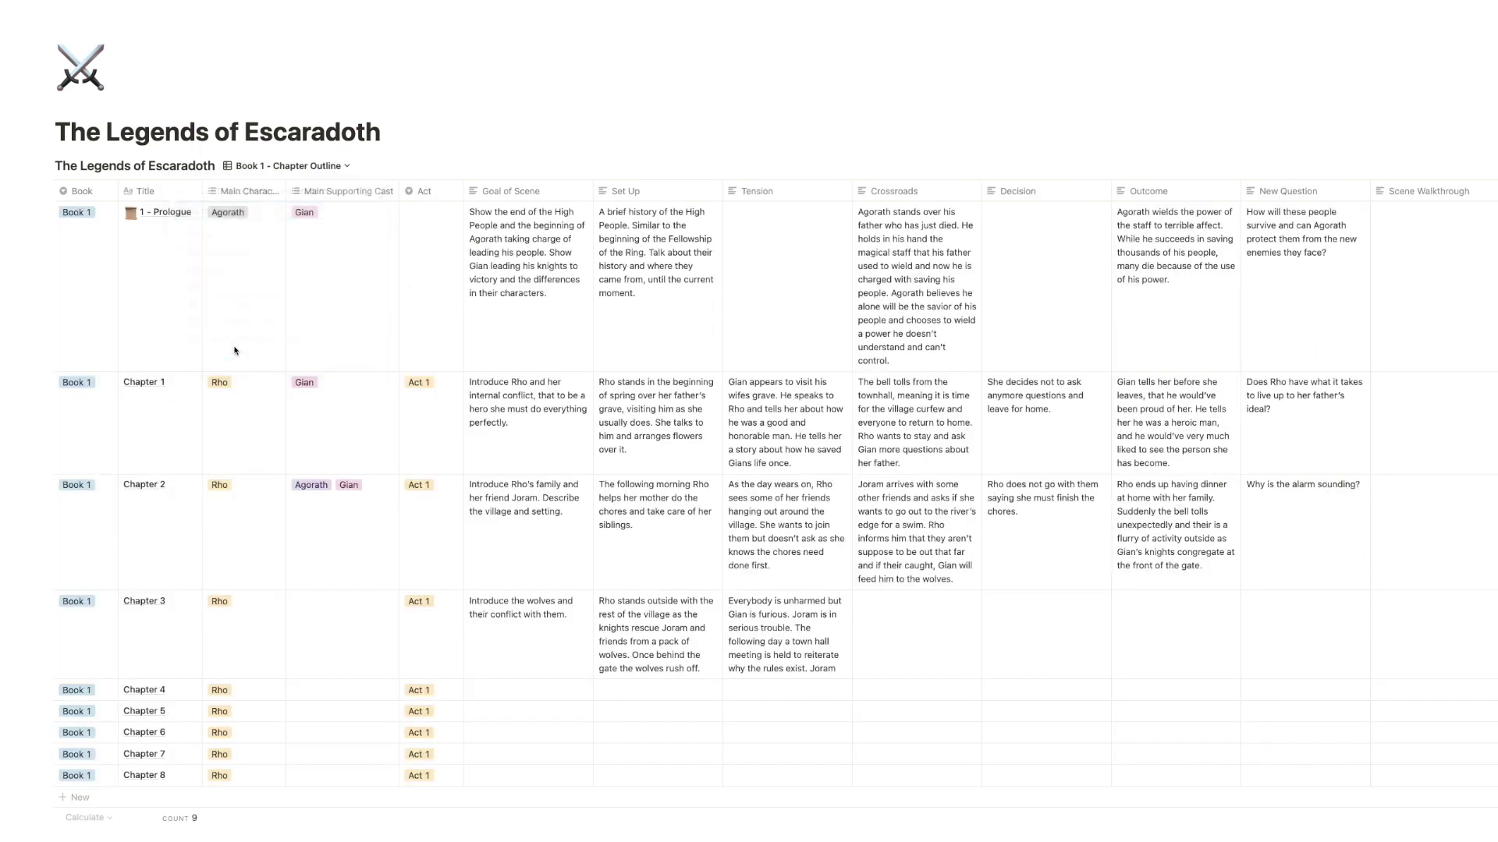